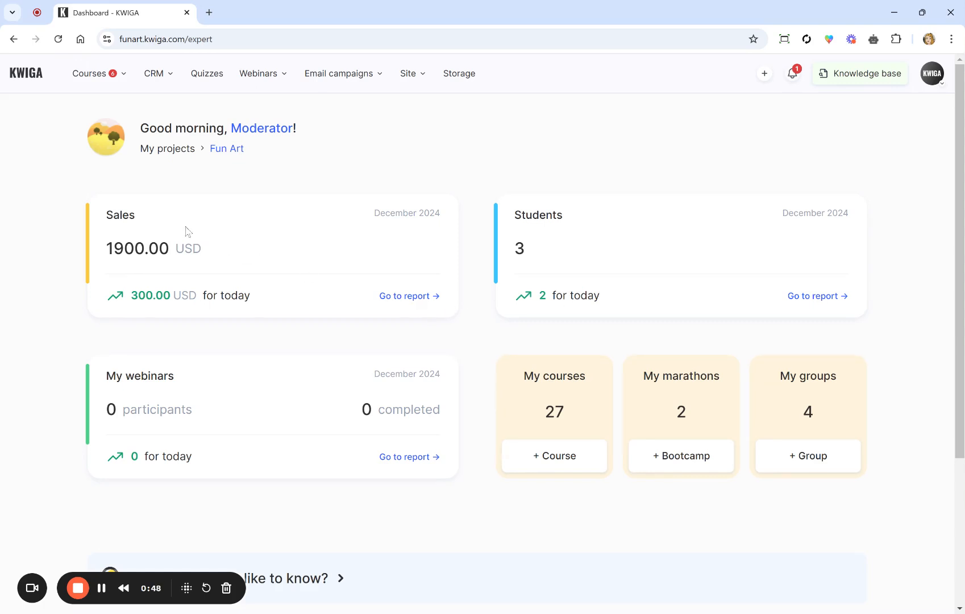
Step: From Courses (27), open the SMM course's Members tab and the Adding a Member form
click(97, 79)
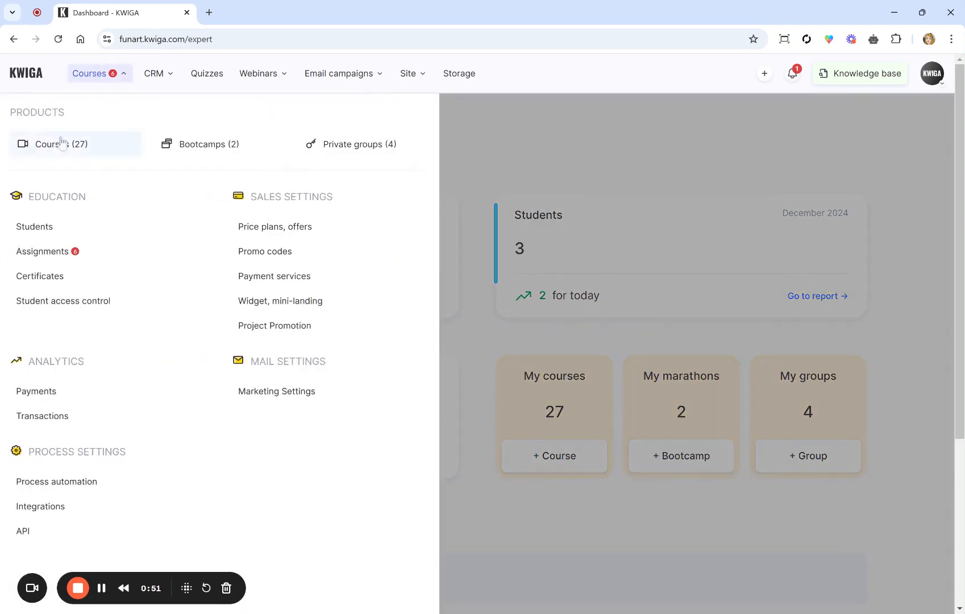
click(60, 142)
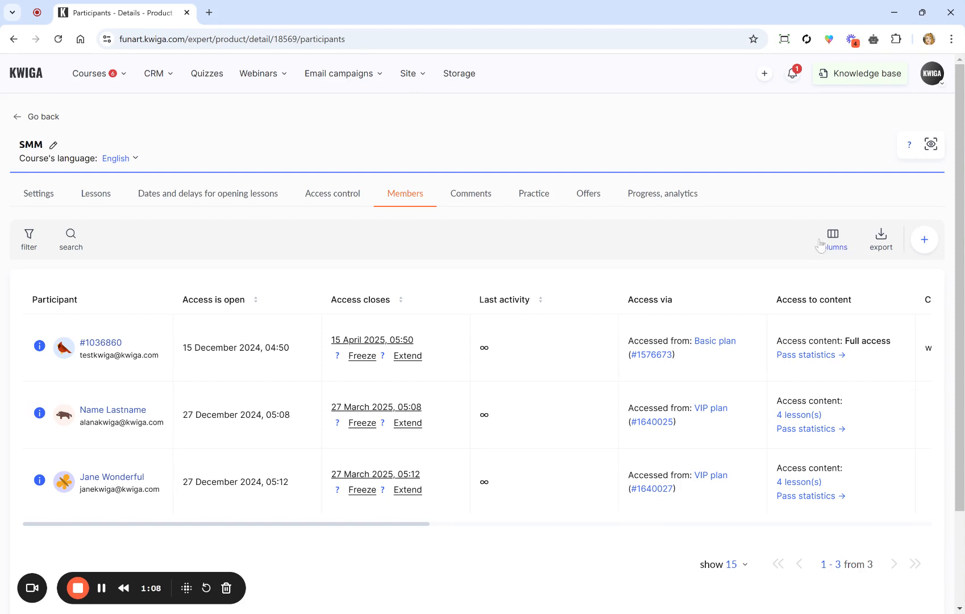
click(924, 239)
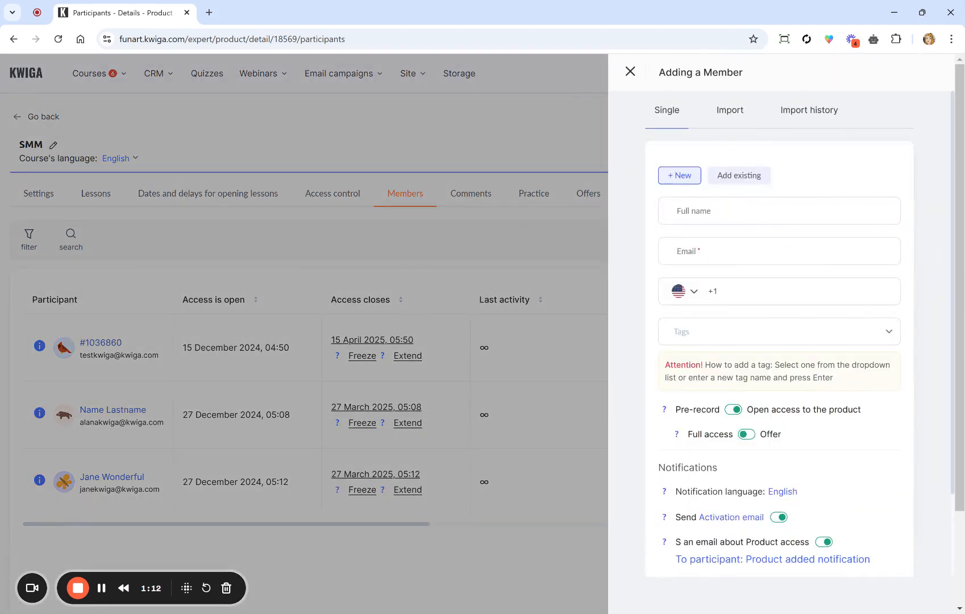
click(630, 71)
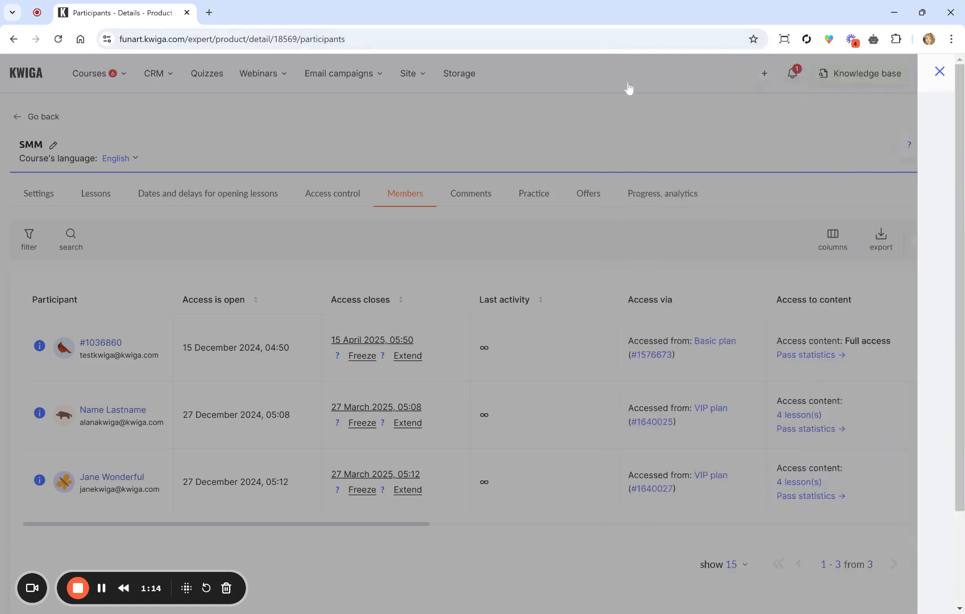
click(924, 242)
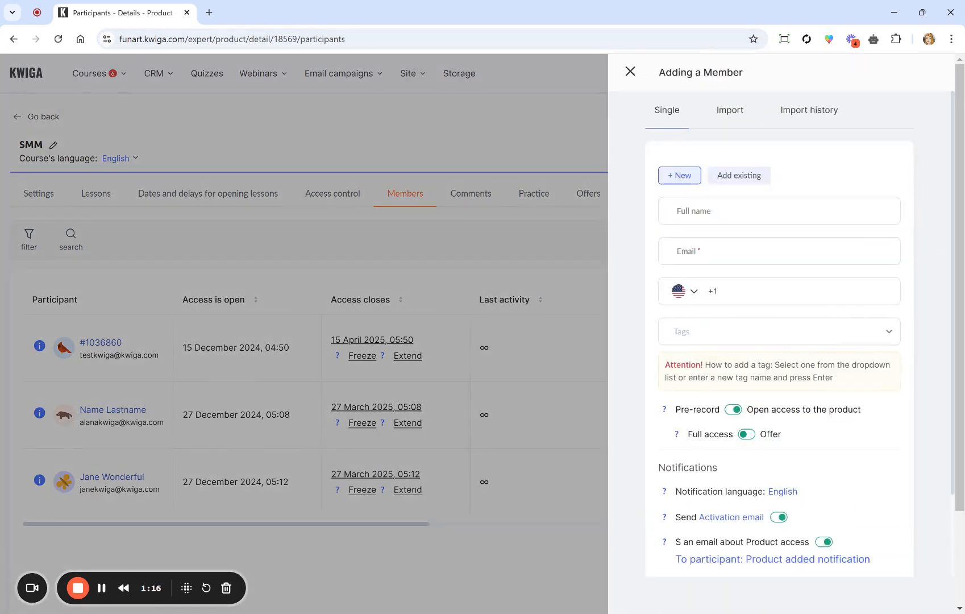
Step: Enter the new member's full name and e-mail, and switch access to an offer
click(680, 210)
text(Alice)
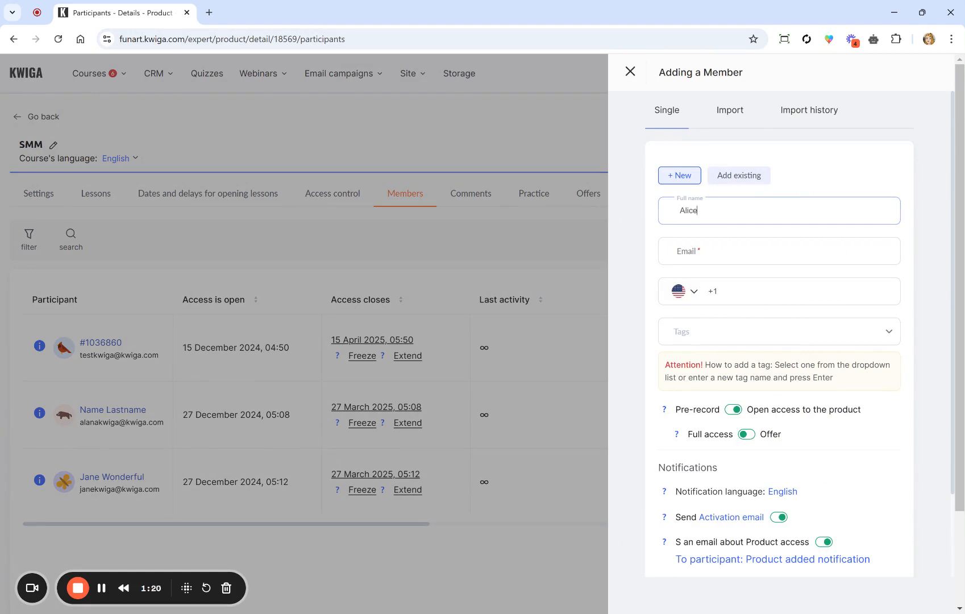
key(Tab)
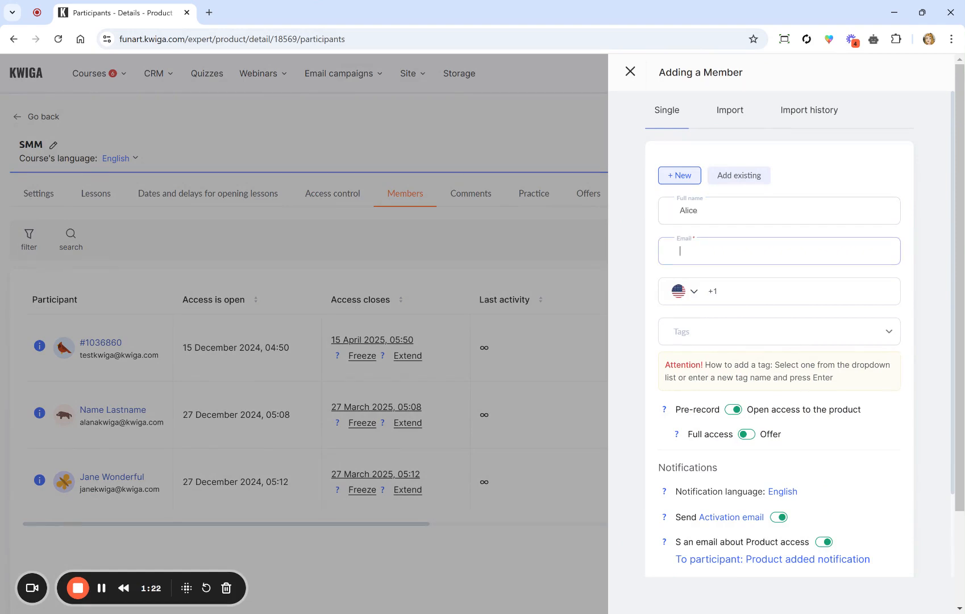
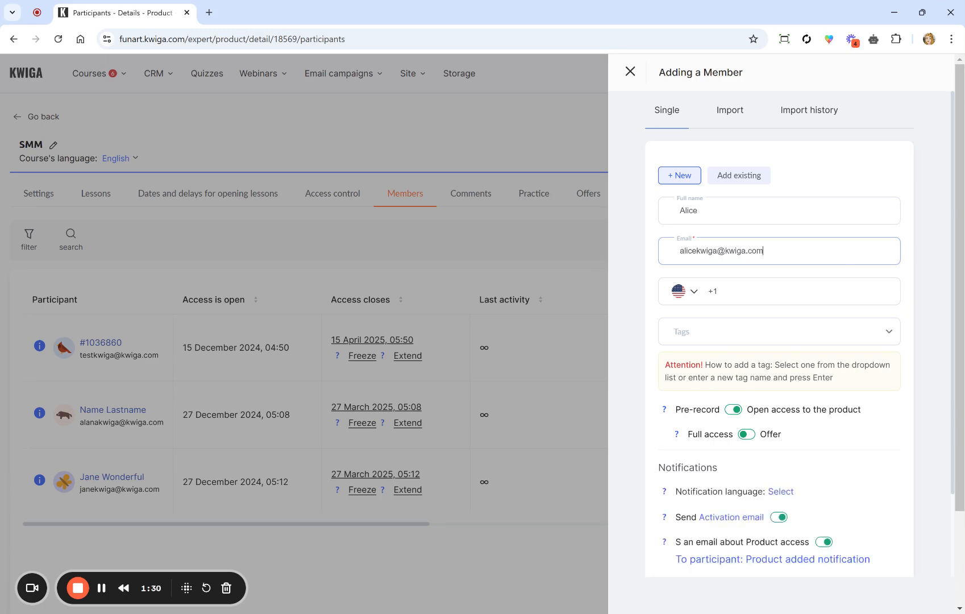
scroll(727, 318, down, 2)
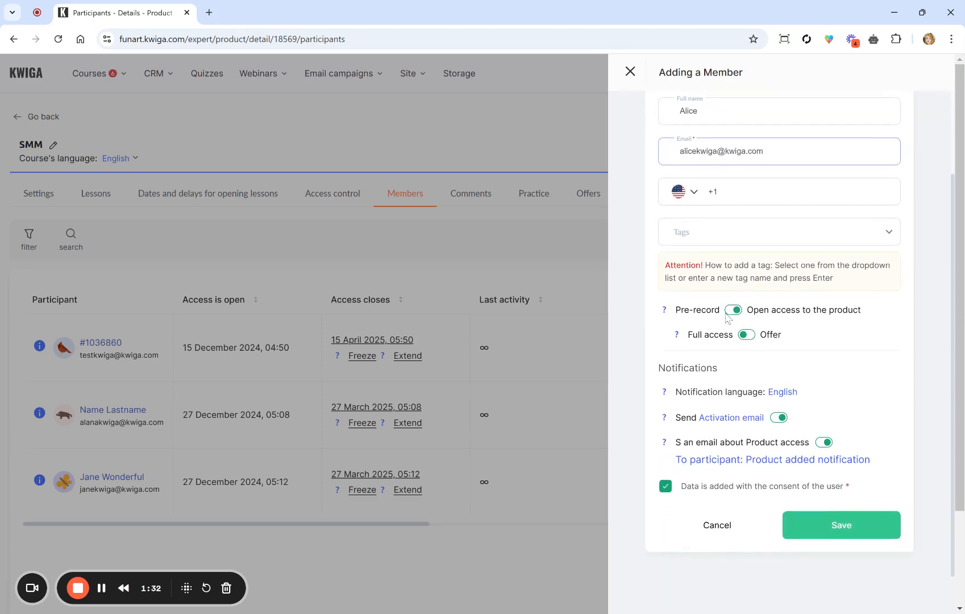
scroll(726, 315, up, 1)
click(667, 348)
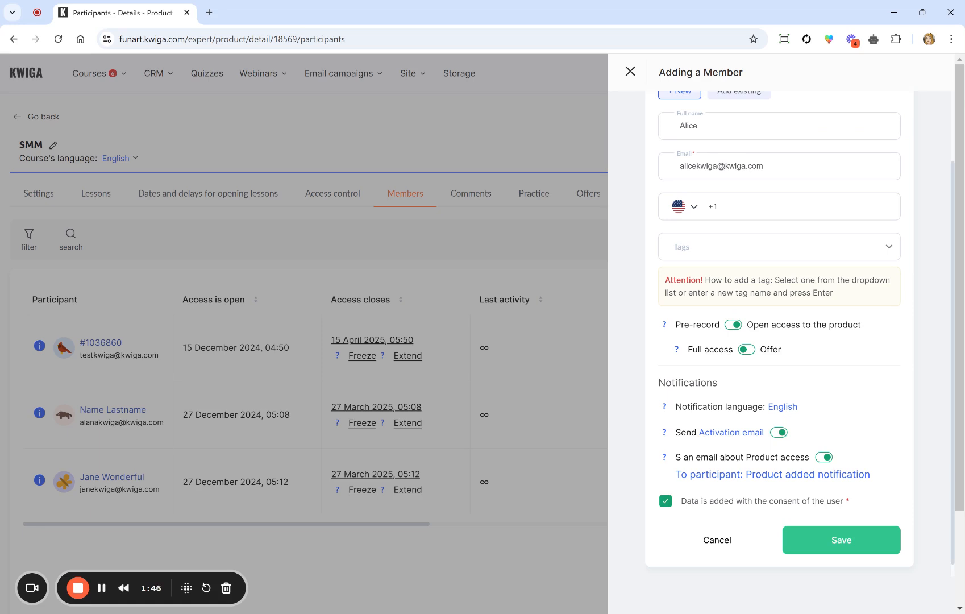
click(750, 351)
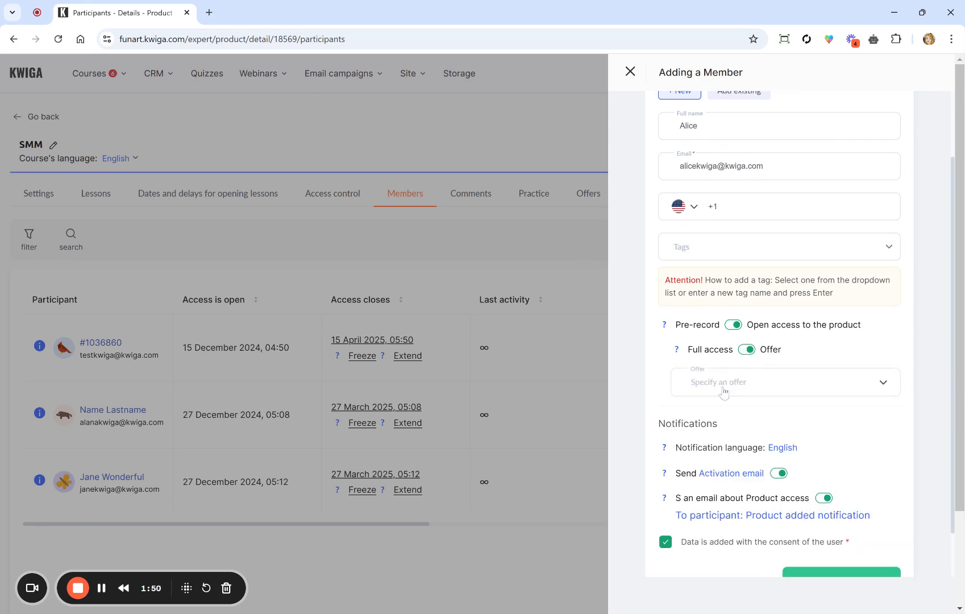
Step: Choose the VIP plan offer for the new member
click(724, 392)
click(698, 474)
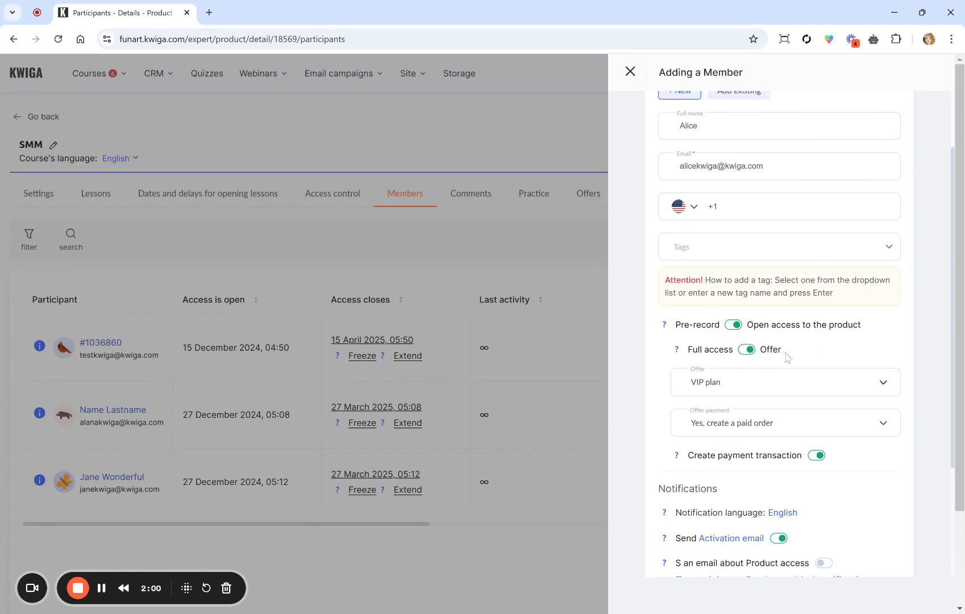
scroll(733, 440, down, 3)
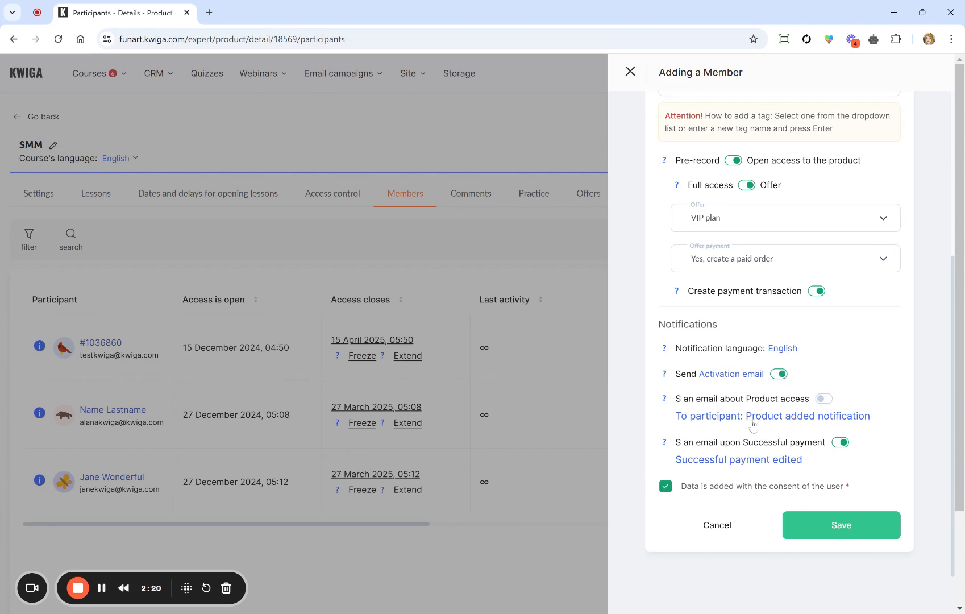
Step: Review the Product added and Successful payment edited templates in new tabs, then disable the activation email
click(744, 419)
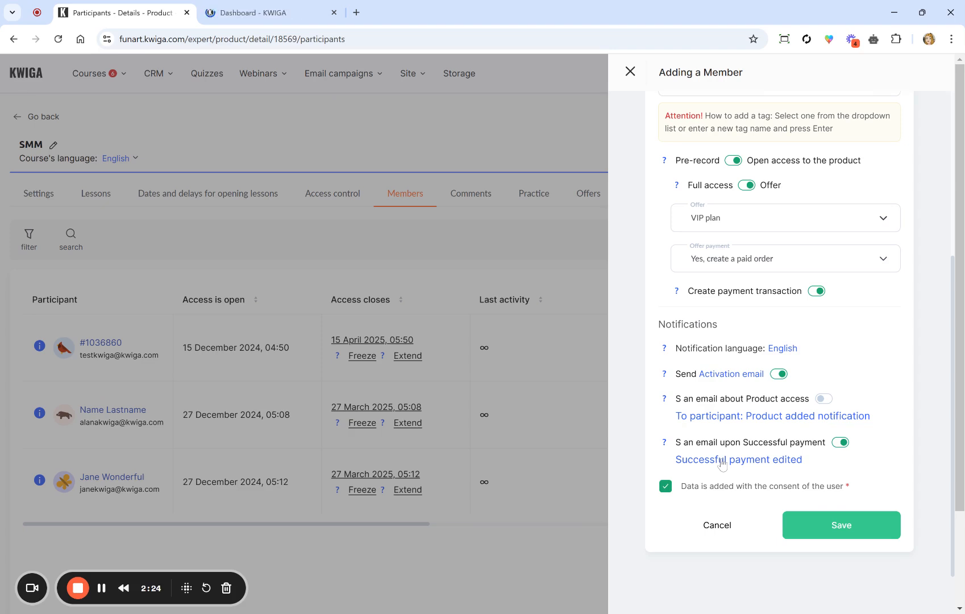
click(733, 461)
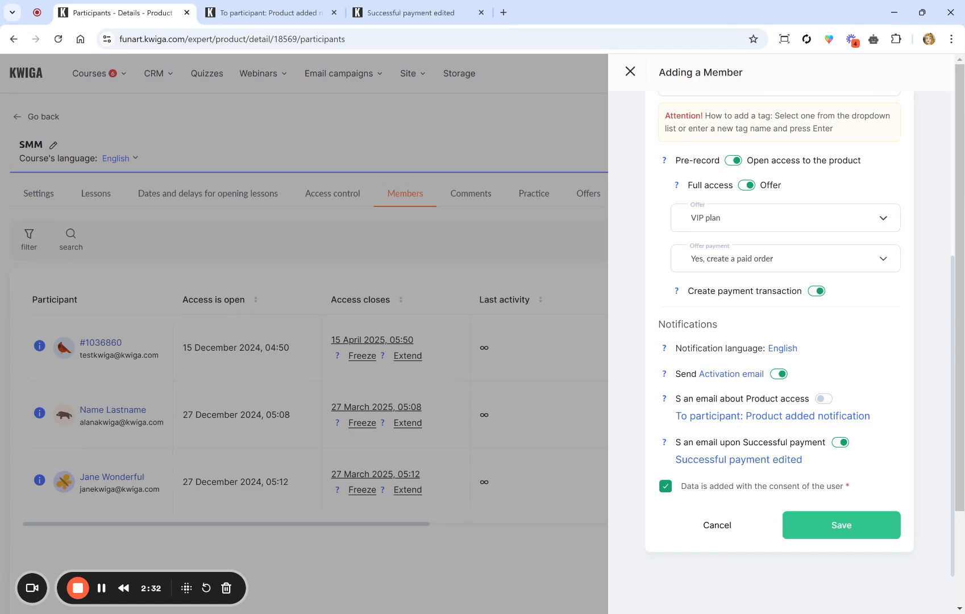
click(268, 9)
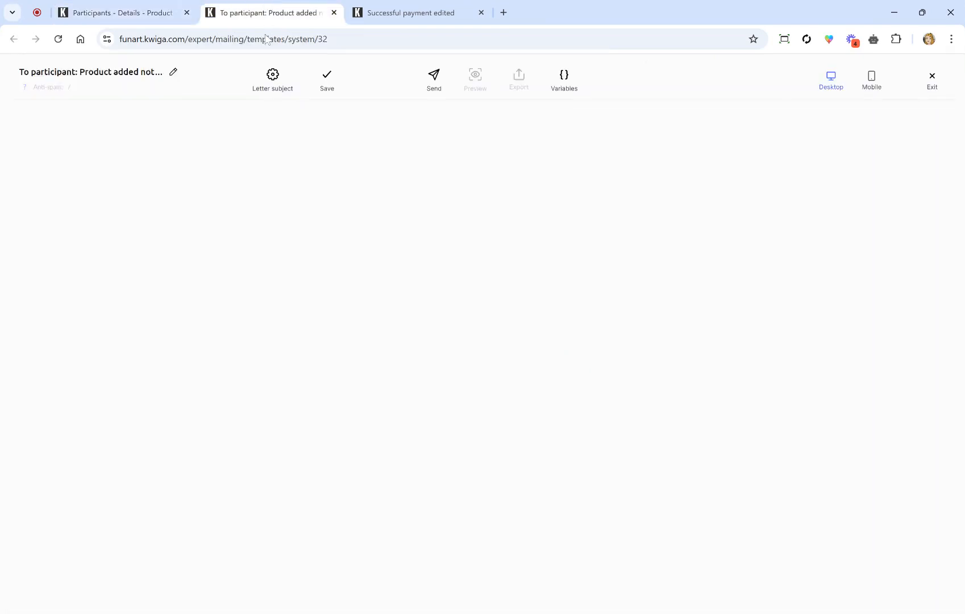
click(385, 6)
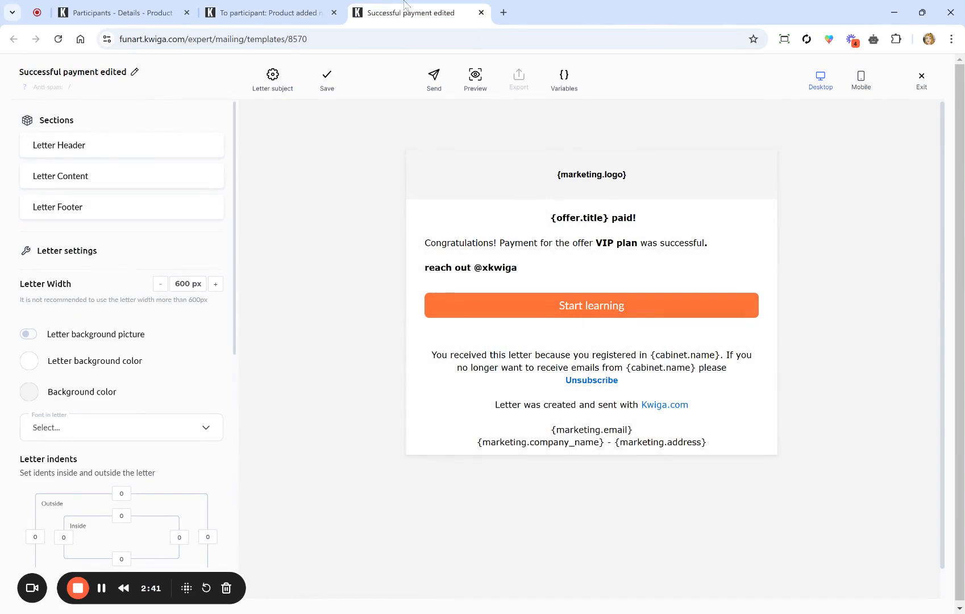
click(139, 8)
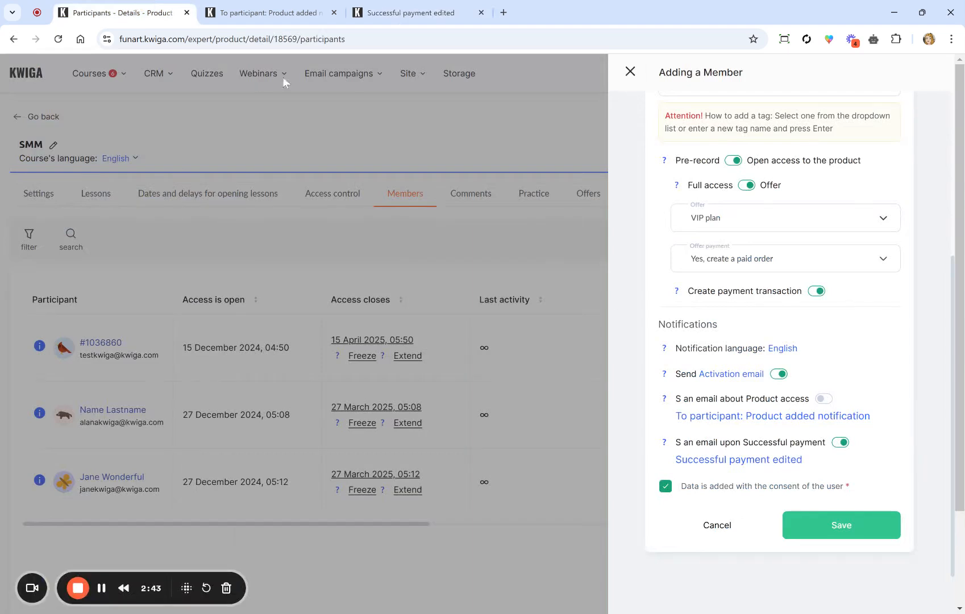
click(790, 419)
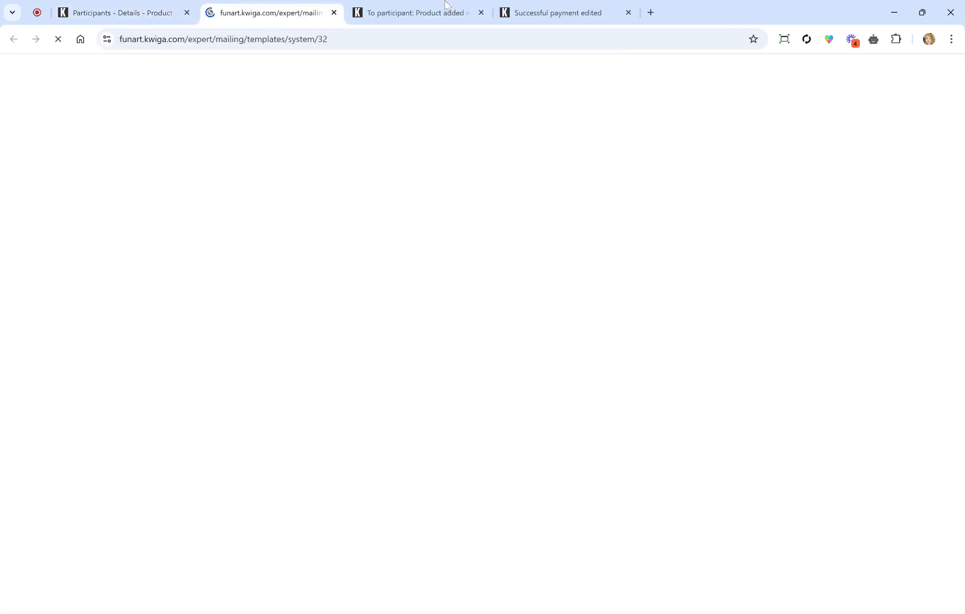
click(335, 12)
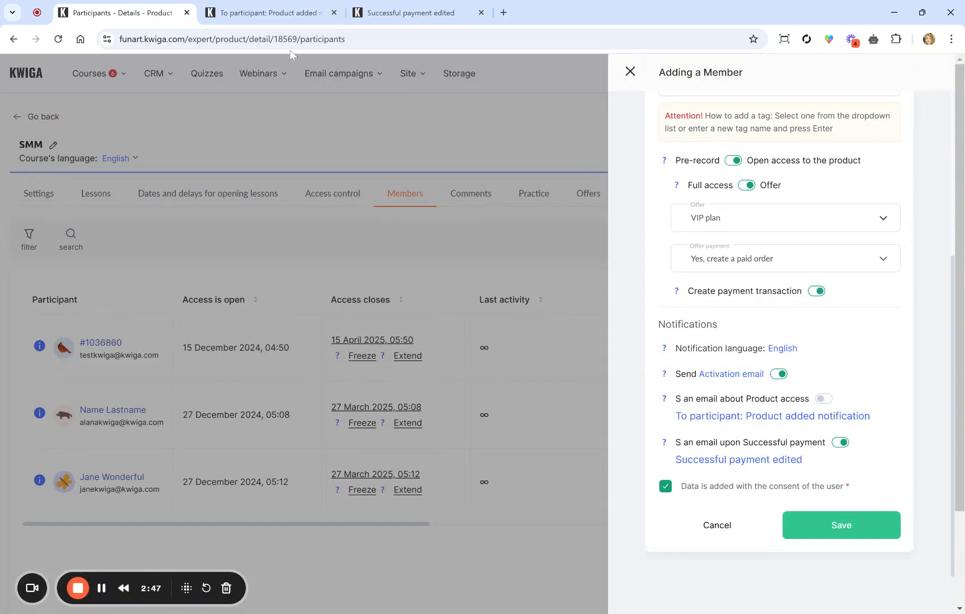
click(779, 375)
Step: Save the new member and check its VIP plan entry in the Members table
click(804, 528)
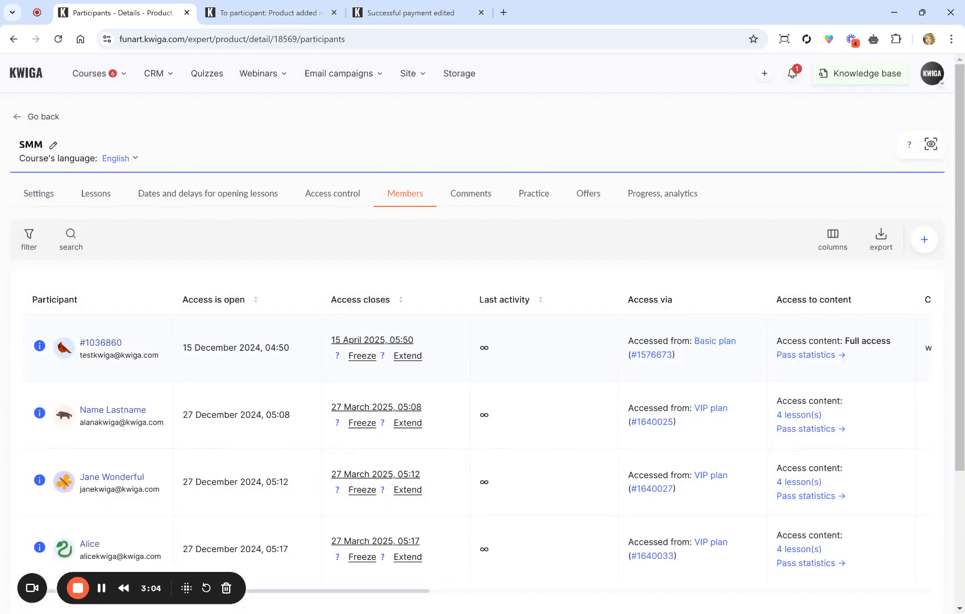
scroll(71, 491, down, 3)
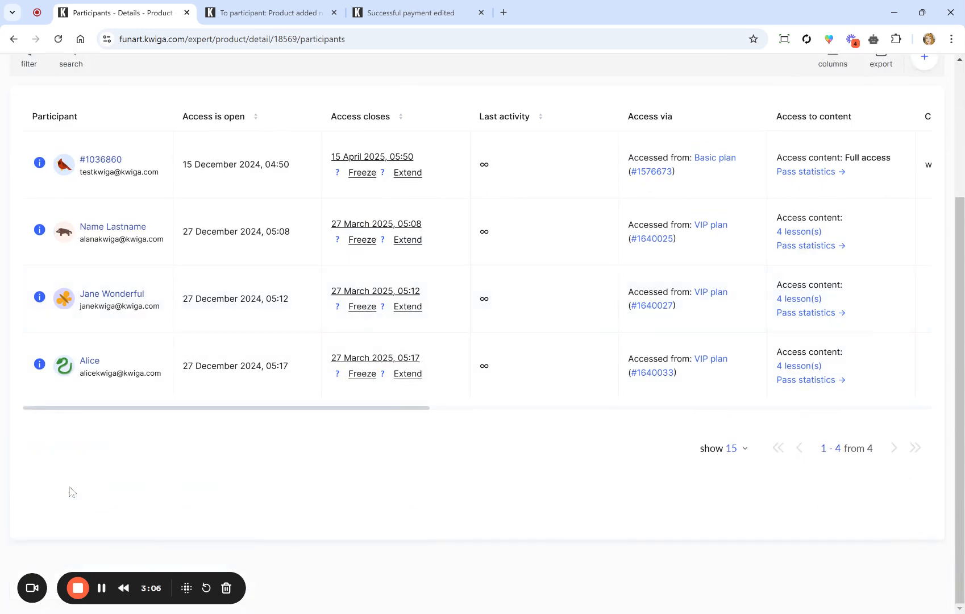
scroll(110, 377, up, 1)
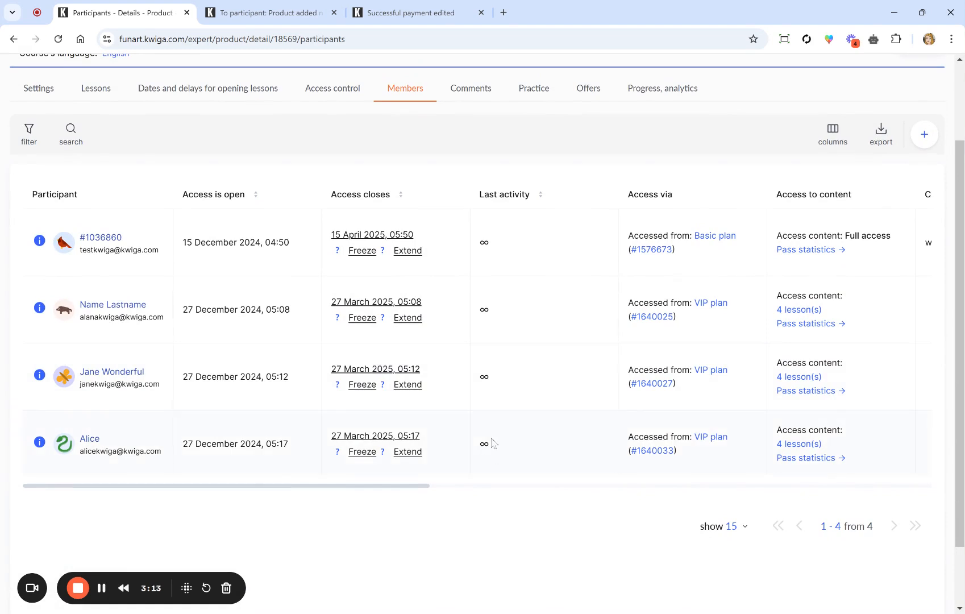
drag(493, 444, 477, 443)
scroll(433, 438, right, 10)
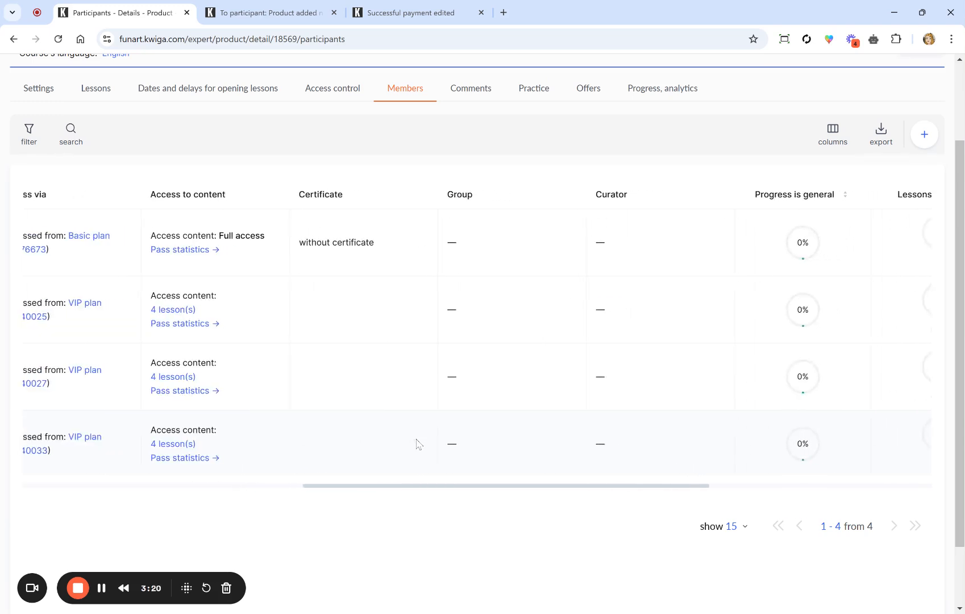
scroll(786, 377, right, 3)
scroll(786, 376, left, 12)
scroll(786, 376, up, 2)
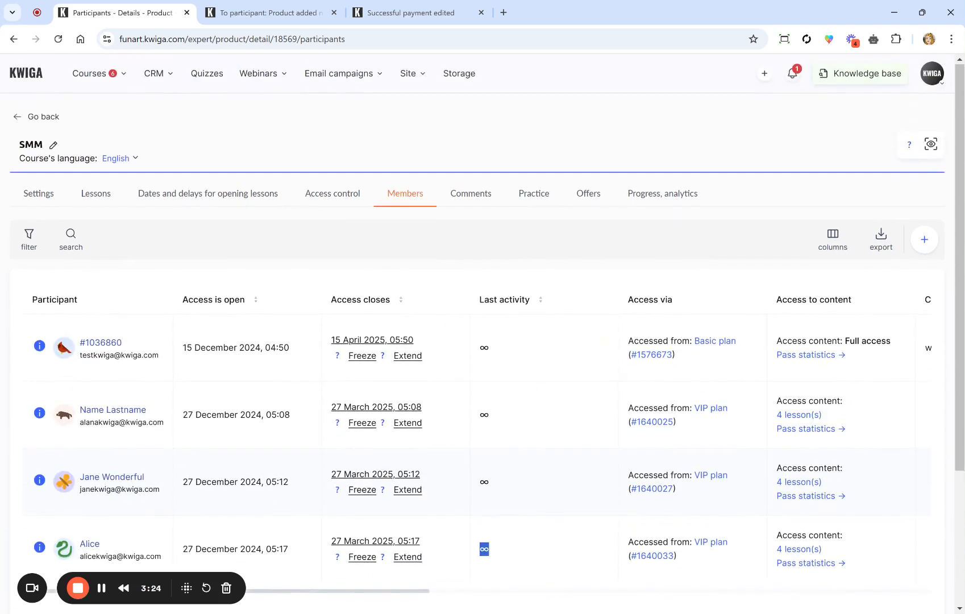
scroll(787, 376, right, 1)
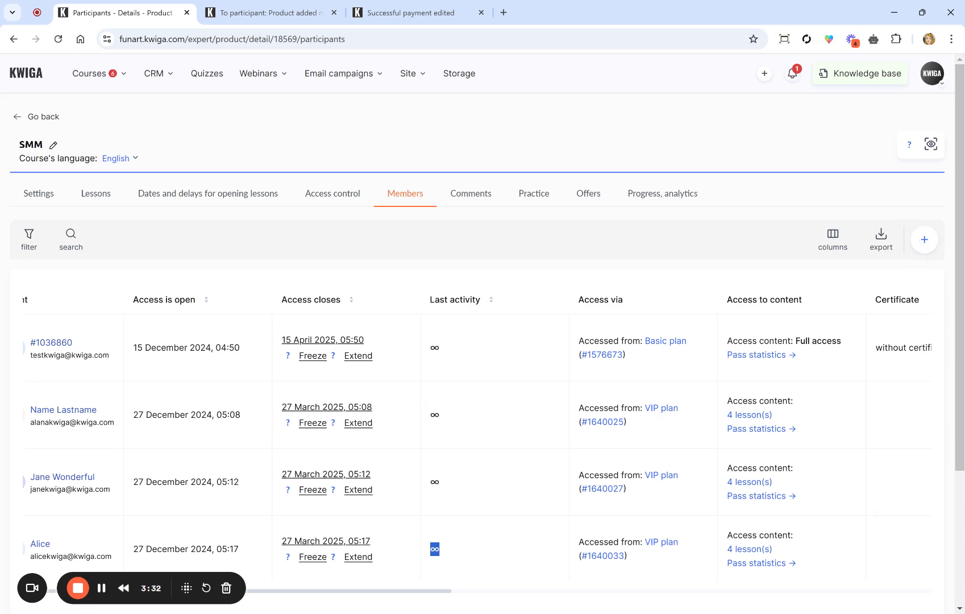
Step: Upload test emails.xlsx on the Import tab and turn on Skip first line
click(922, 248)
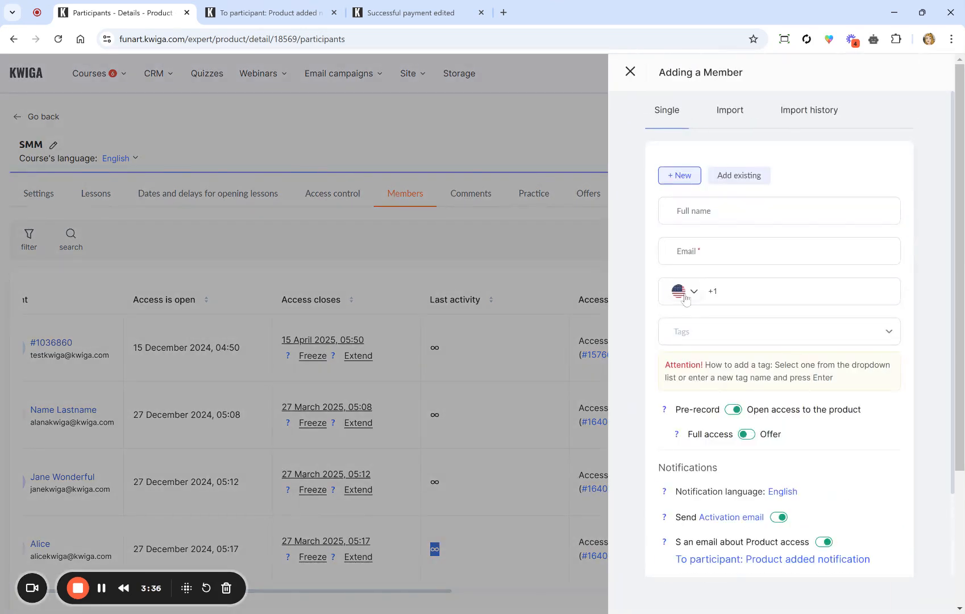
click(729, 111)
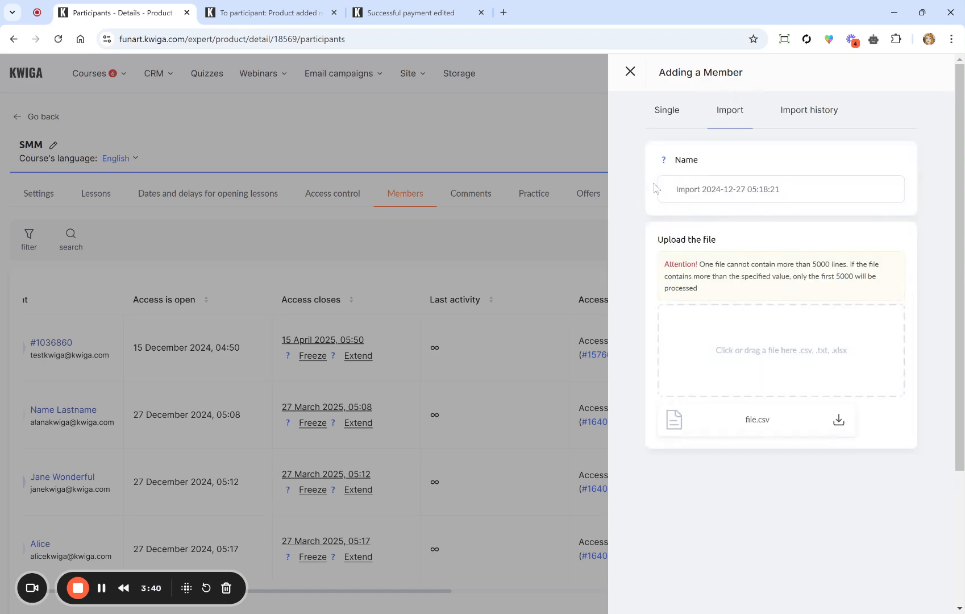
click(764, 345)
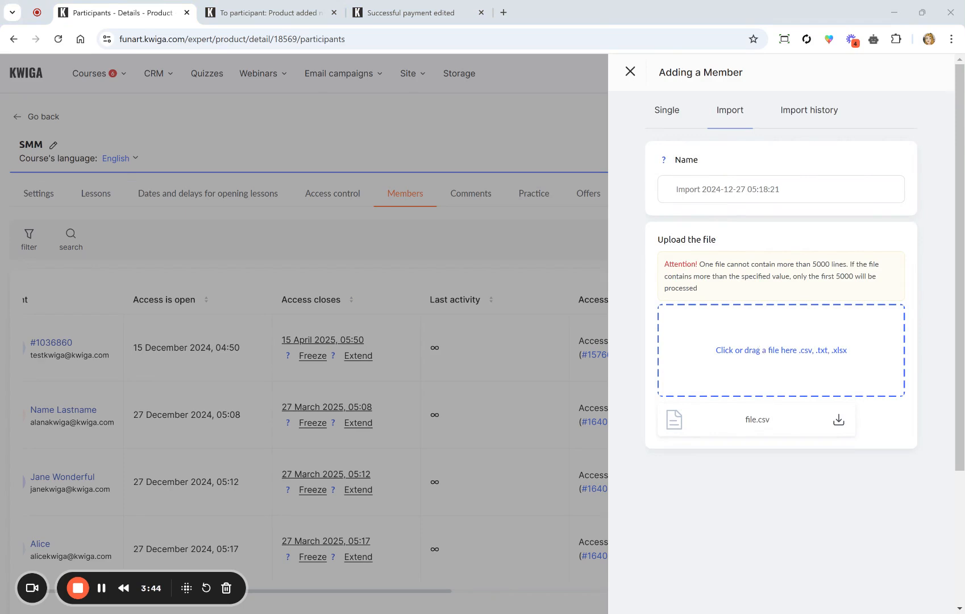
key(Return)
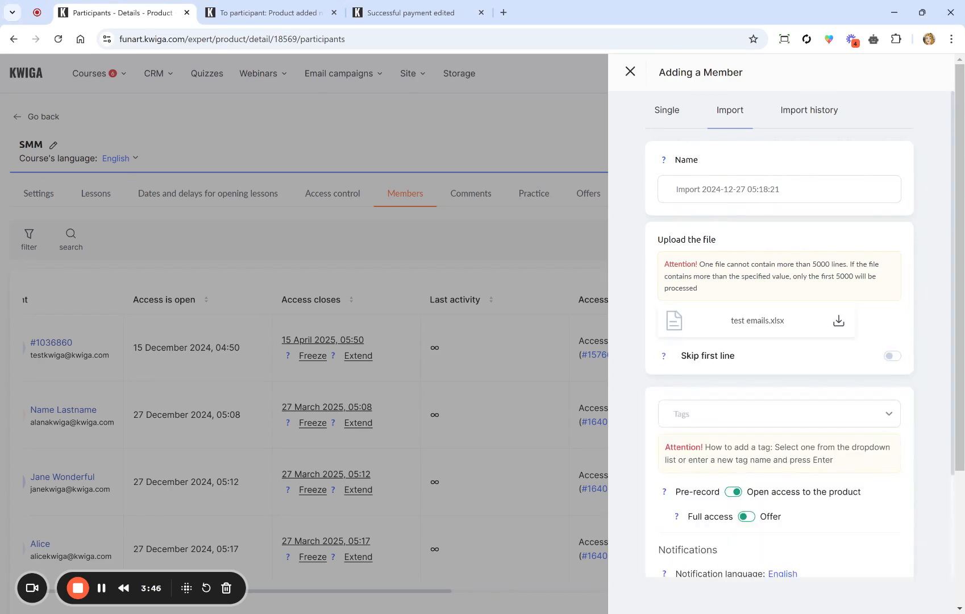
scroll(693, 385, down, 2)
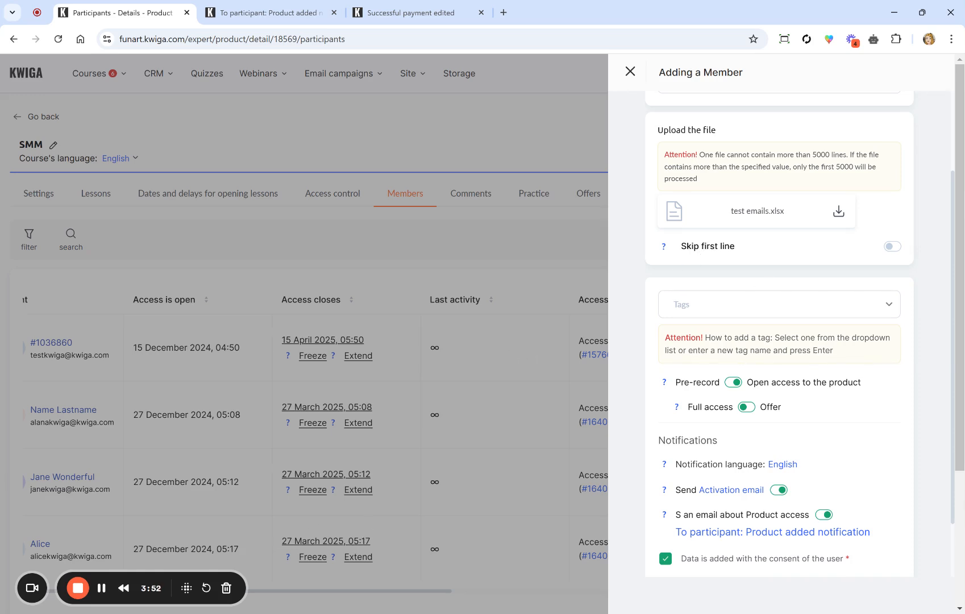
click(897, 250)
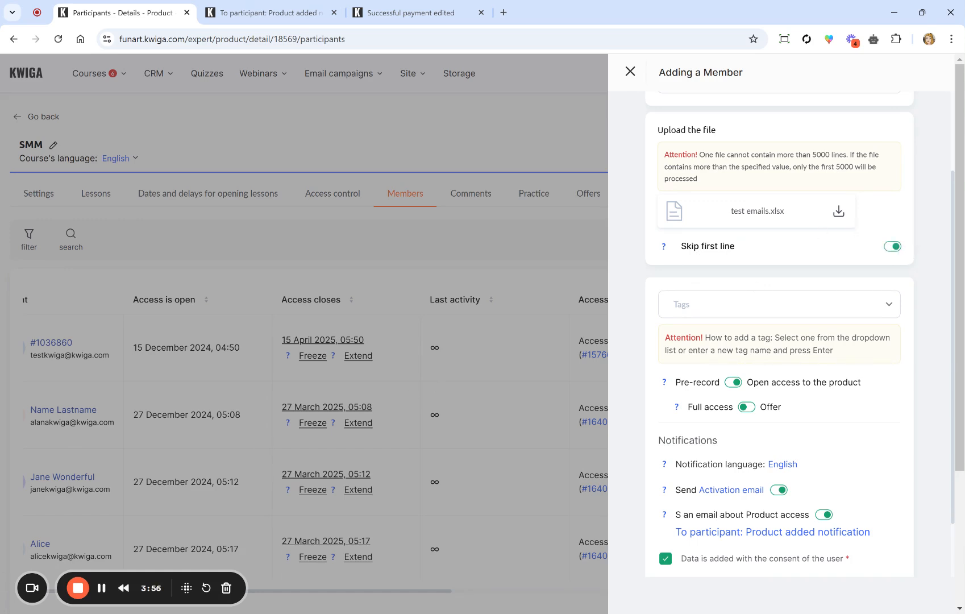
Step: Add the tag 'import dec' to the member import
click(768, 316)
text(improt)
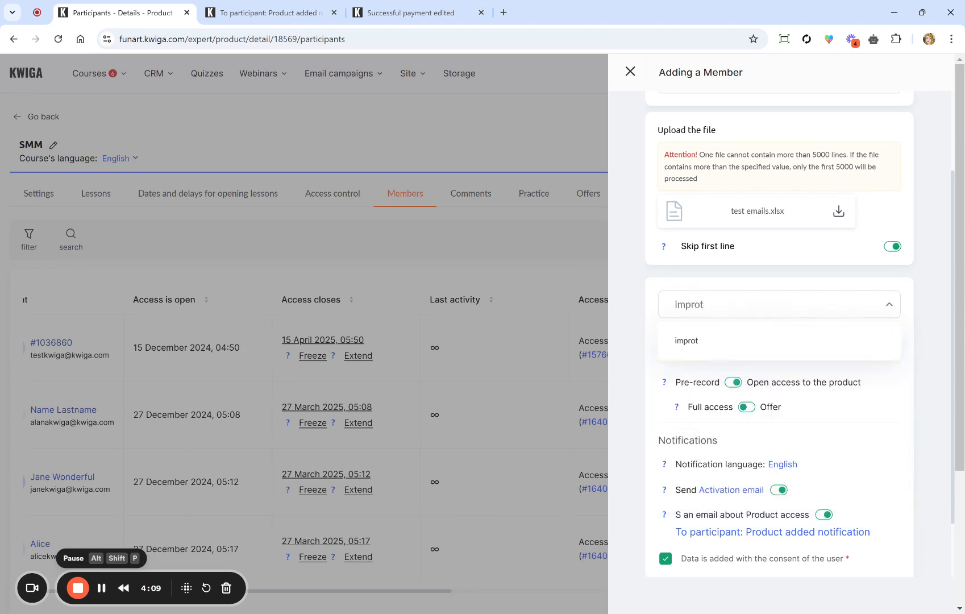
text( dec)
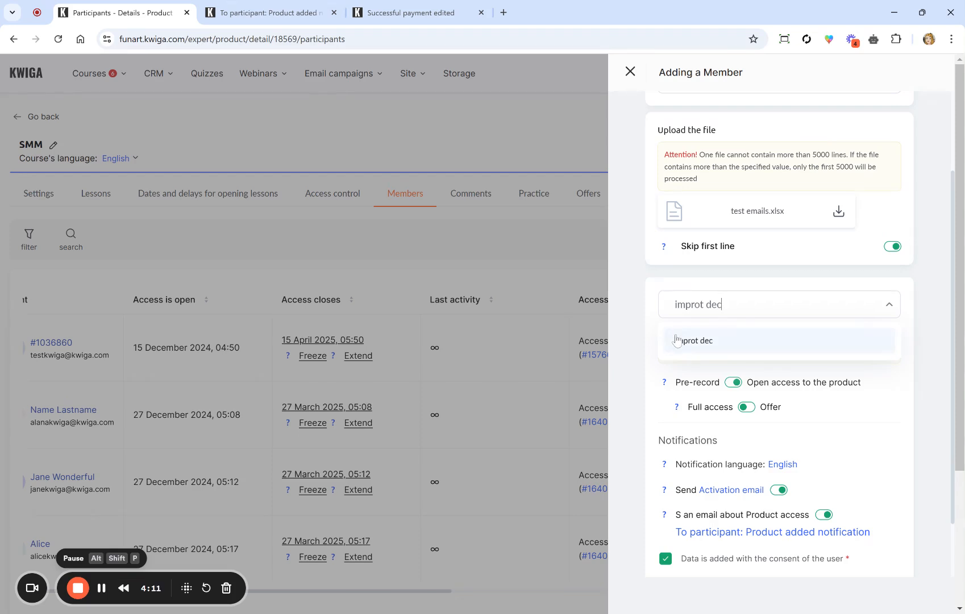
click(706, 305)
key(BackSpace)
key(BackSpace)
key(BackSpace)
key(BackSpace)
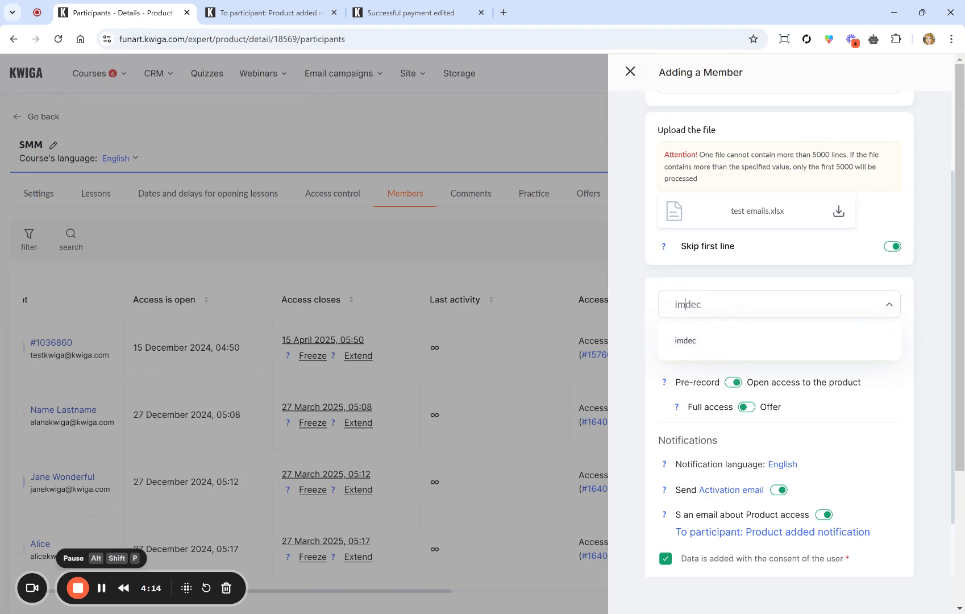
text(ort)
click(642, 304)
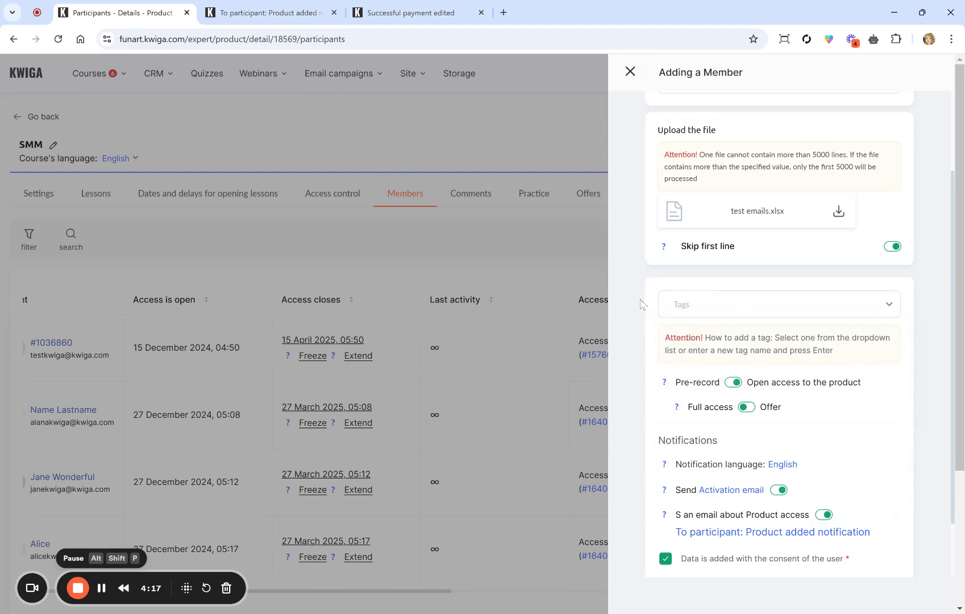
click(682, 307)
text(import)
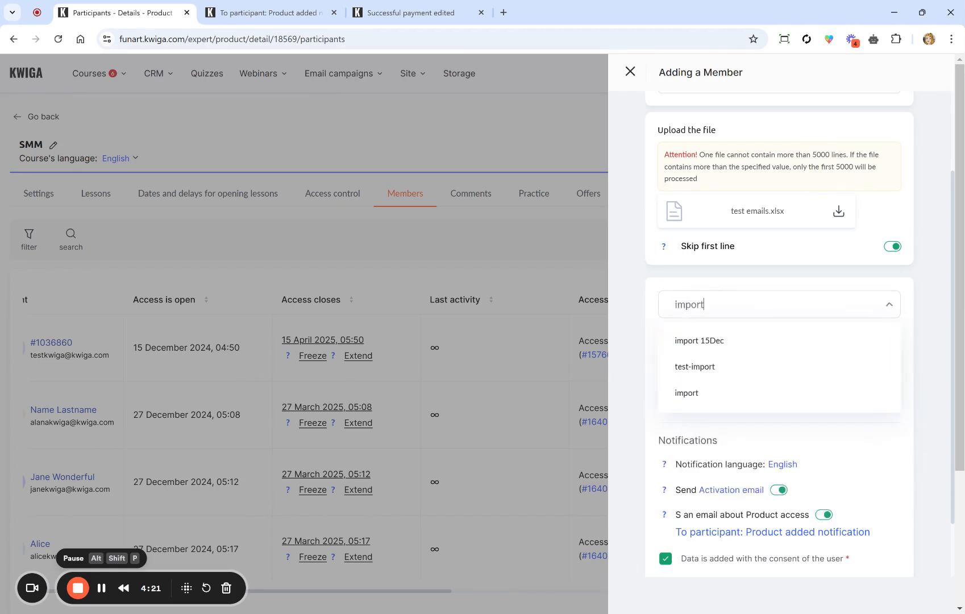
text( dec)
key(Return)
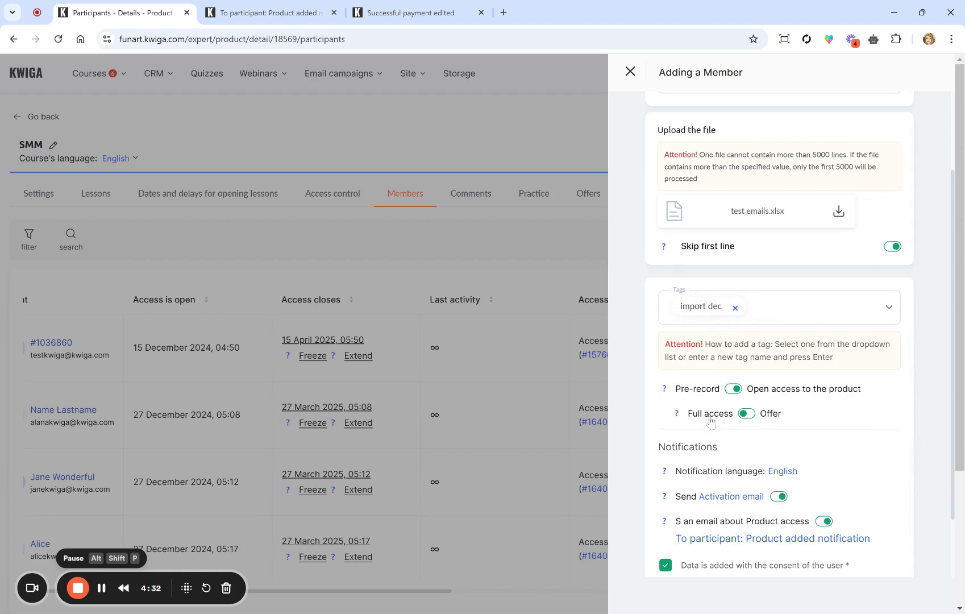
Step: Grant import access through the Basic plan offer instead of full access
click(746, 416)
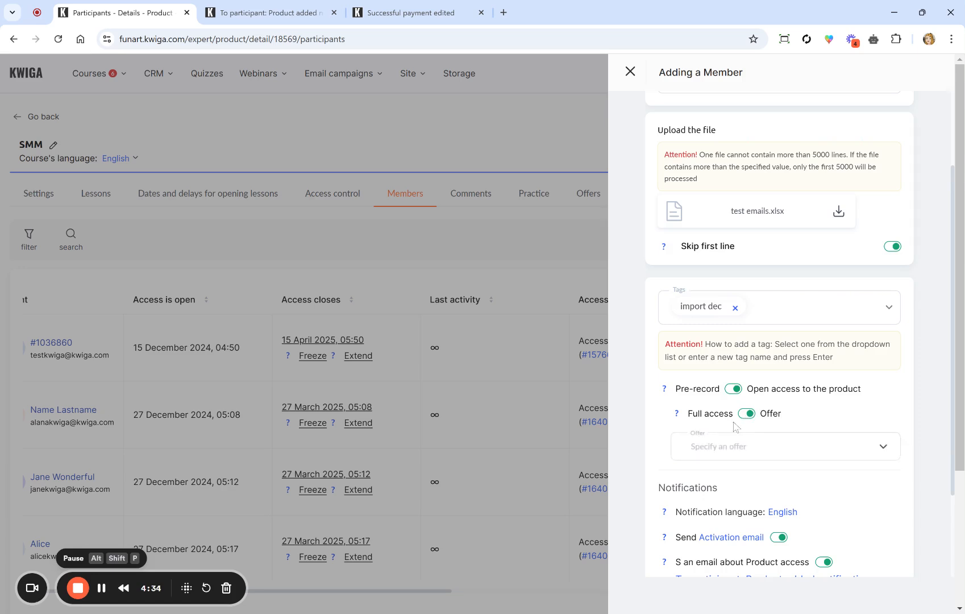
scroll(746, 417, down, 3)
click(730, 357)
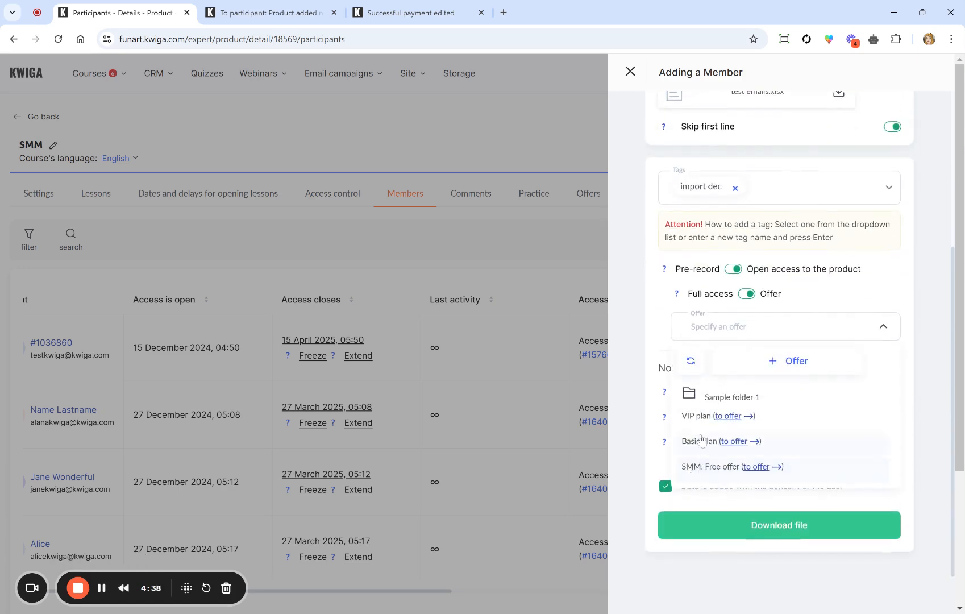
click(701, 444)
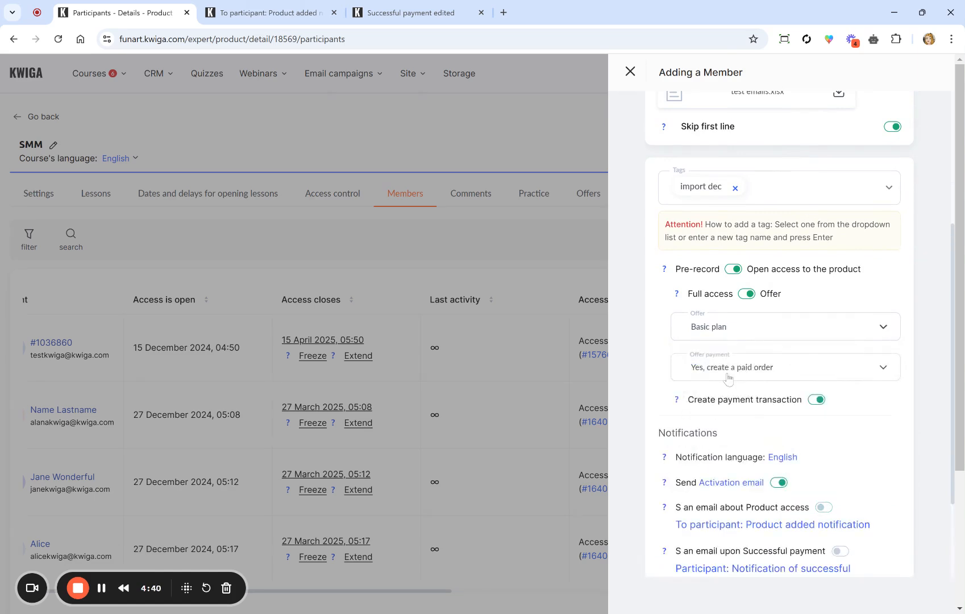
scroll(677, 448, down, 3)
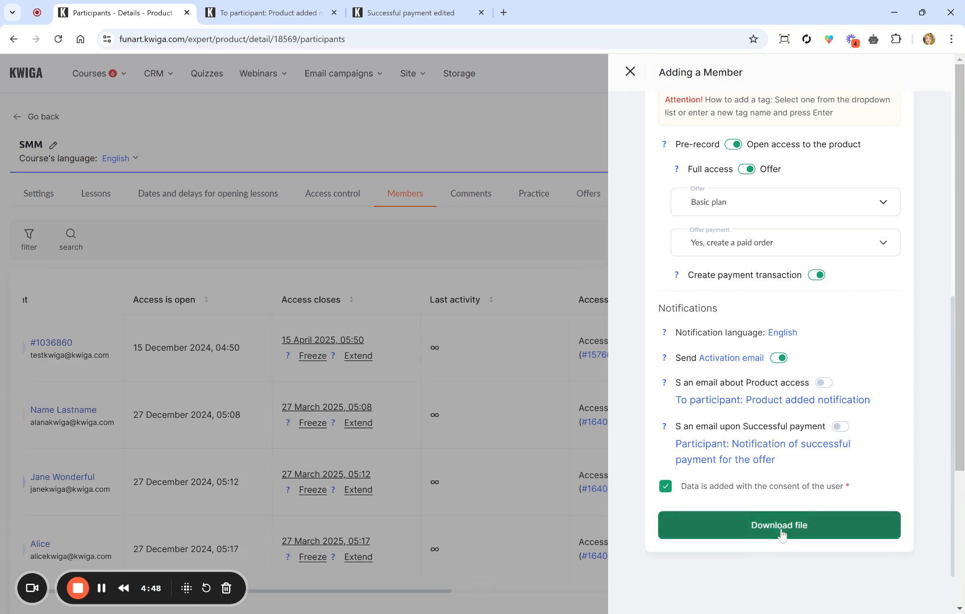
Step: Create the import and check its pending 7-row entry in Import history
click(770, 542)
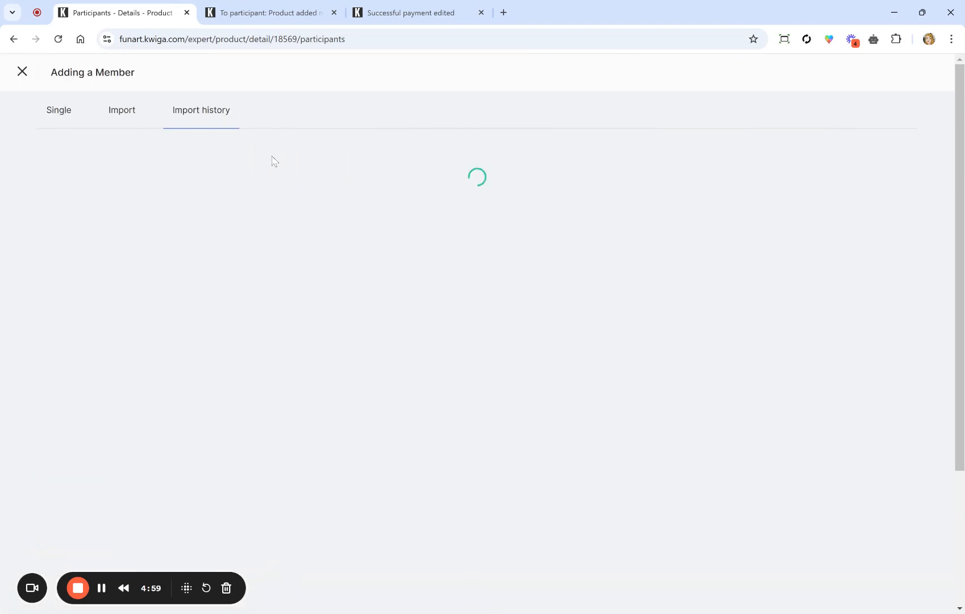
scroll(263, 307, down, 2)
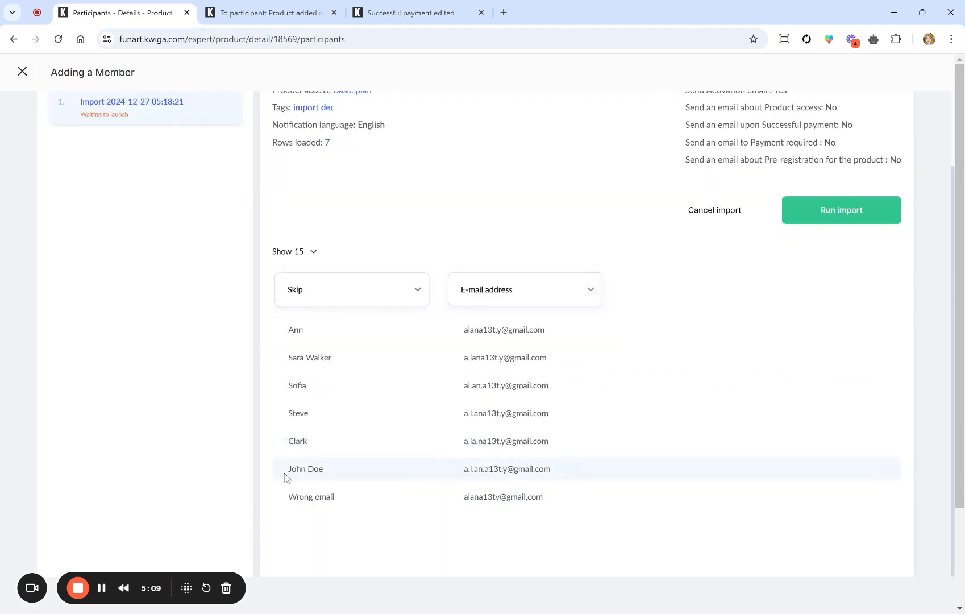
Step: Map the import's first column from Skip to Full name
click(342, 291)
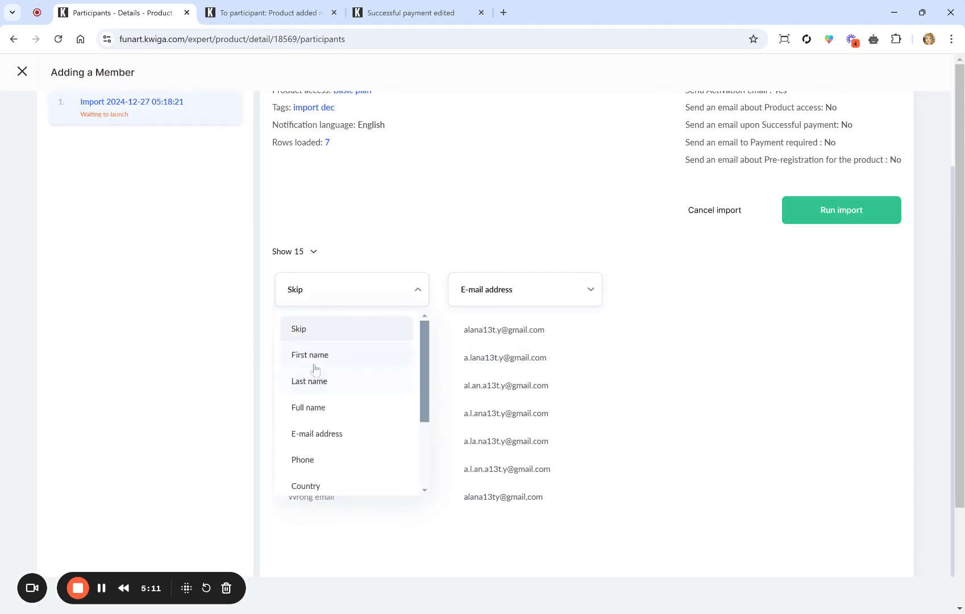
click(314, 407)
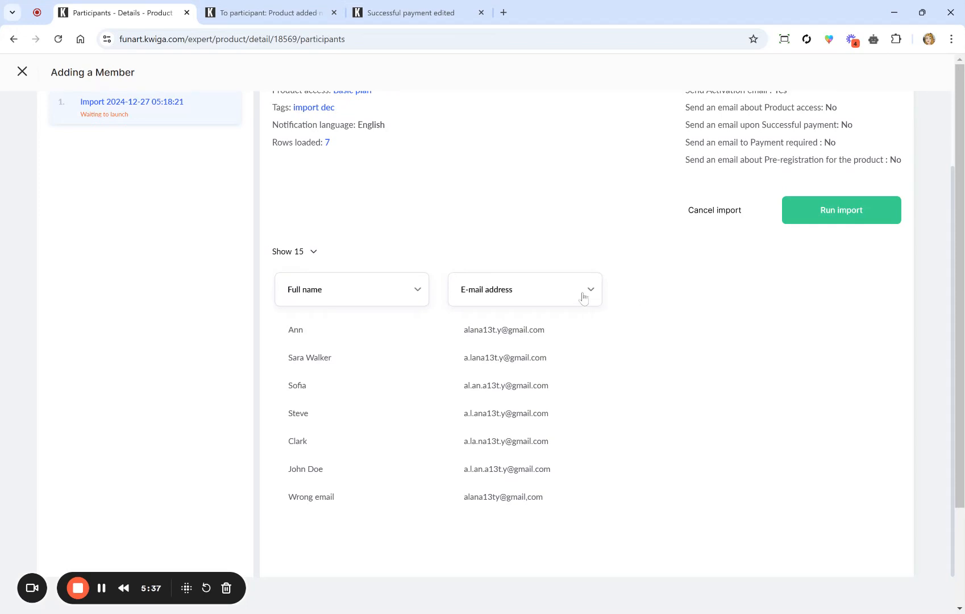
scroll(464, 329, up, 2)
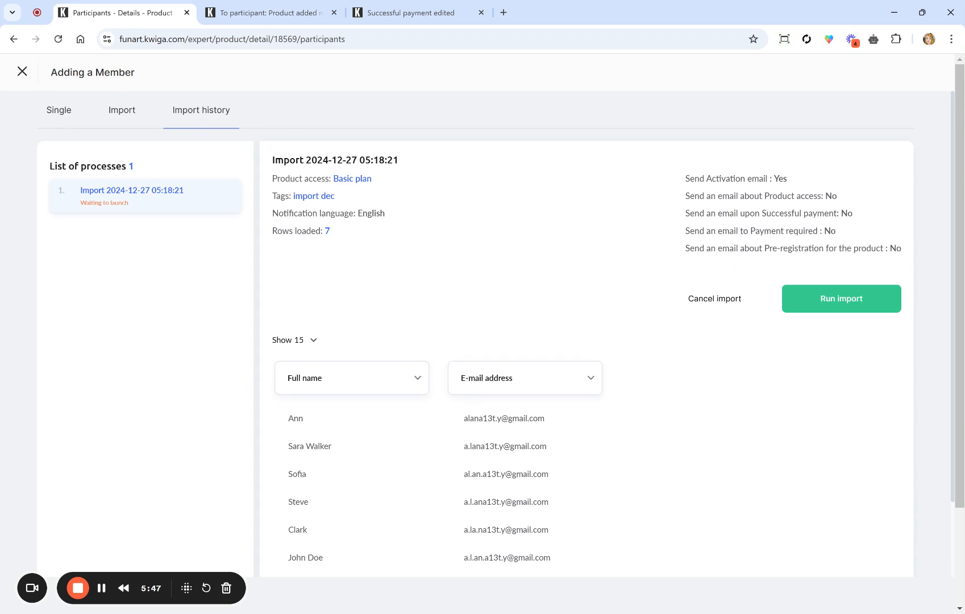
Step: Run the import and review the results: 6 contacts loaded, 1 row skipped
click(822, 310)
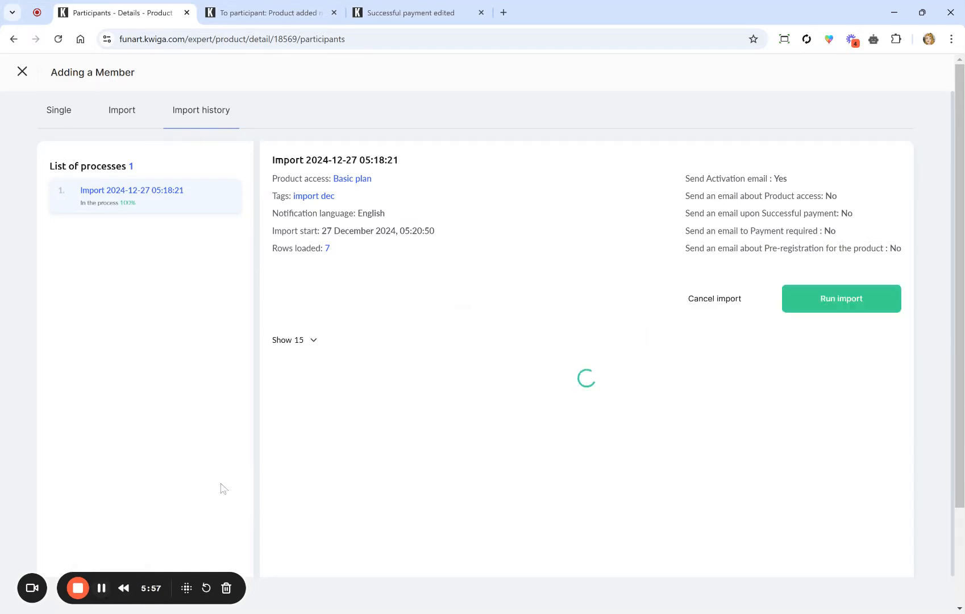
drag(344, 283, 369, 96)
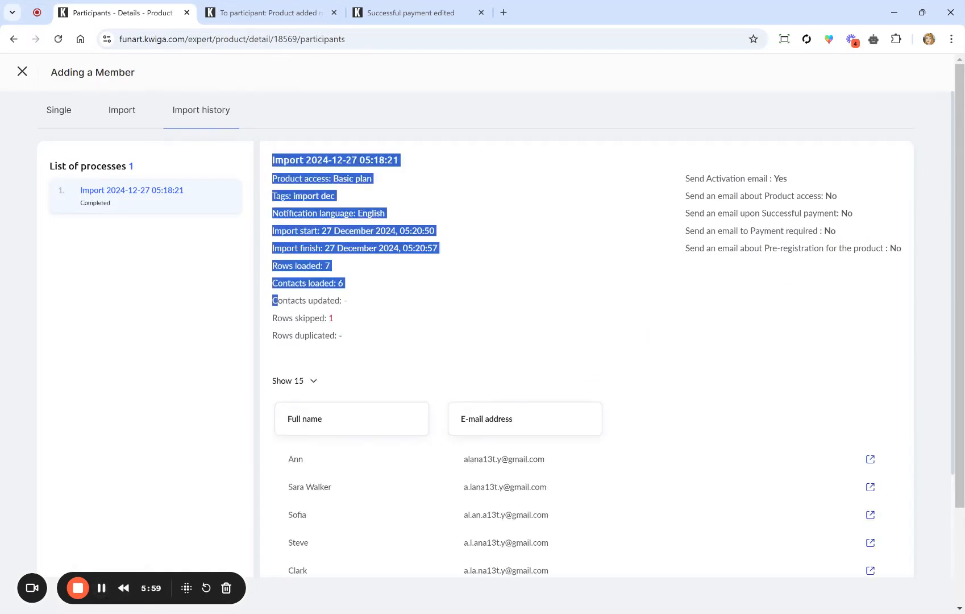
drag(303, 318, 353, 321)
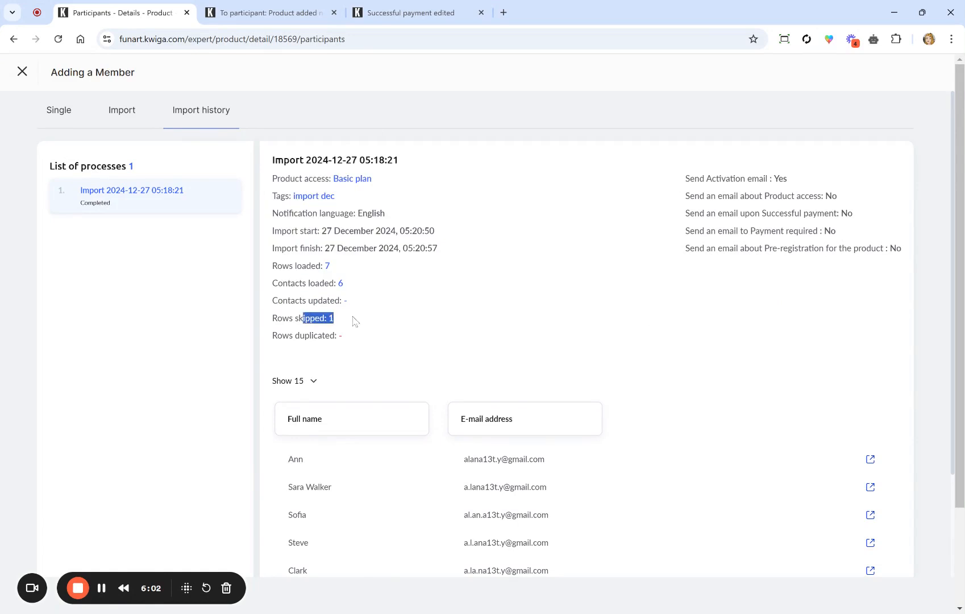
click(353, 322)
scroll(354, 321, down, 2)
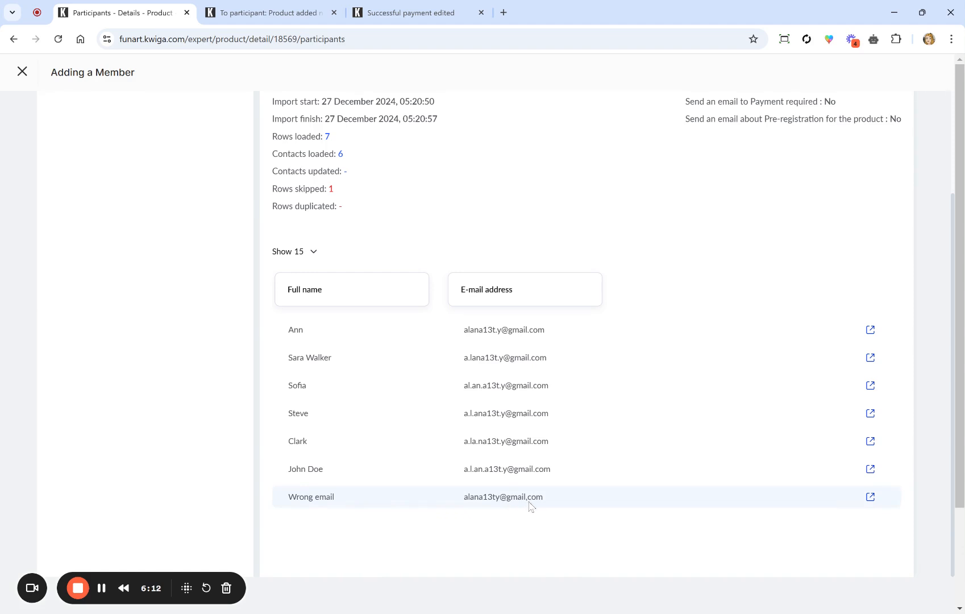
Step: Inspect the skipped row's invalid e-mail, then close the Adding a Member panel
drag(529, 502, 527, 502)
scroll(538, 406, up, 2)
scroll(537, 406, down, 2)
drag(546, 490, 459, 503)
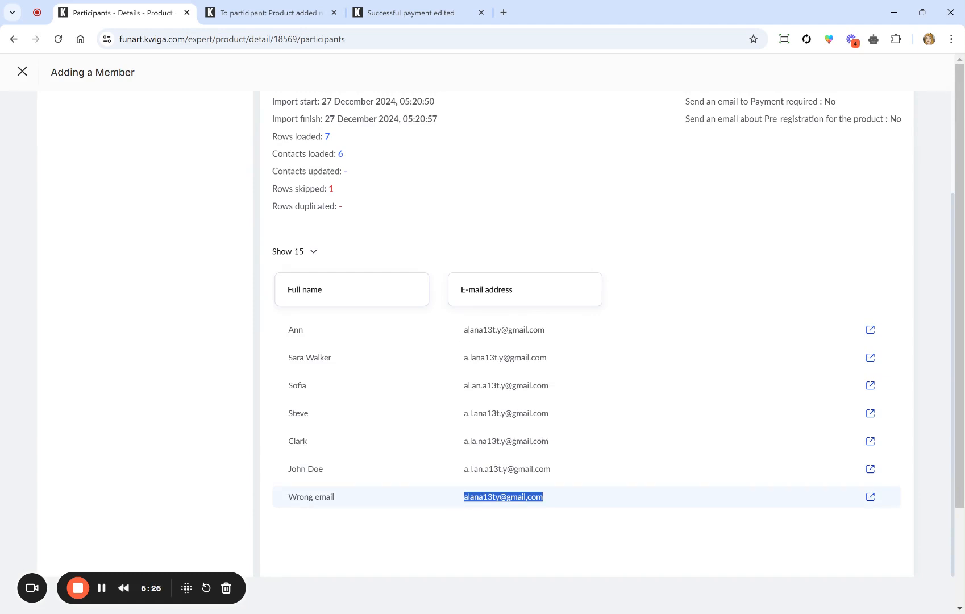
scroll(538, 406, up, 2)
scroll(537, 406, down, 2)
scroll(504, 497, up, 3)
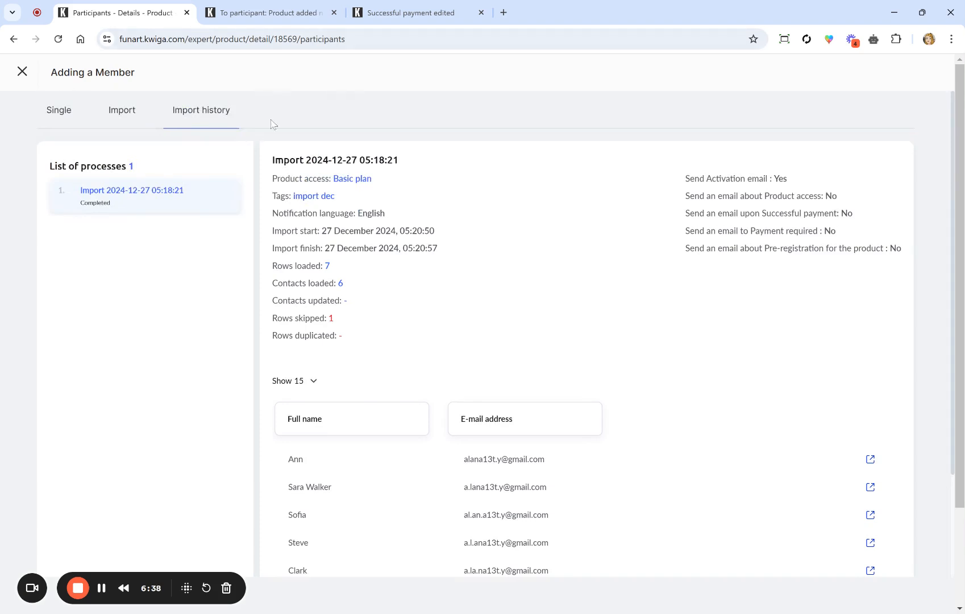
scroll(270, 118, down, 3)
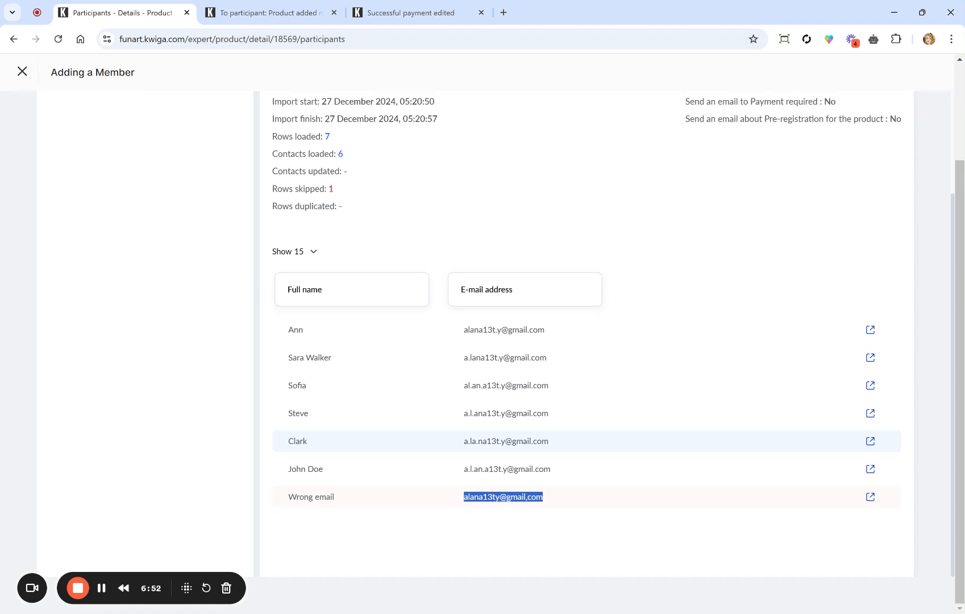
scroll(586, 441, up, 2)
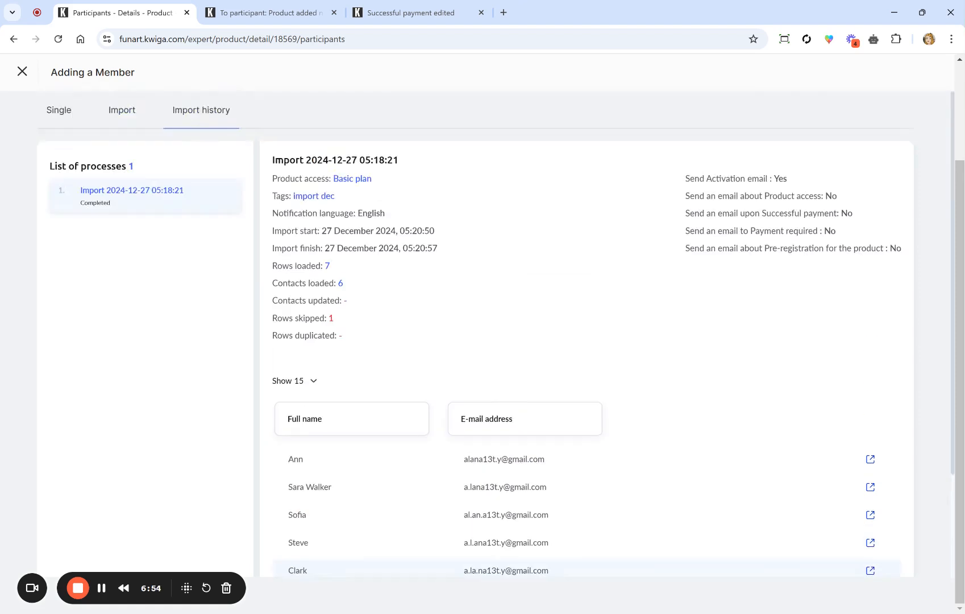
click(22, 72)
scroll(79, 133, up, 1)
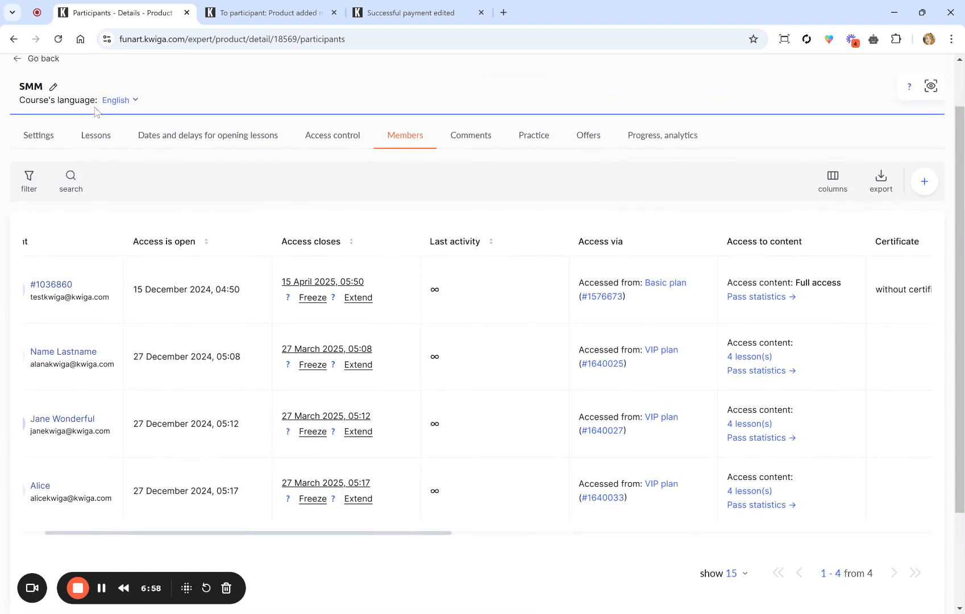
Step: Reload the page and scroll the SMM Members table to check its 10 participants
click(58, 39)
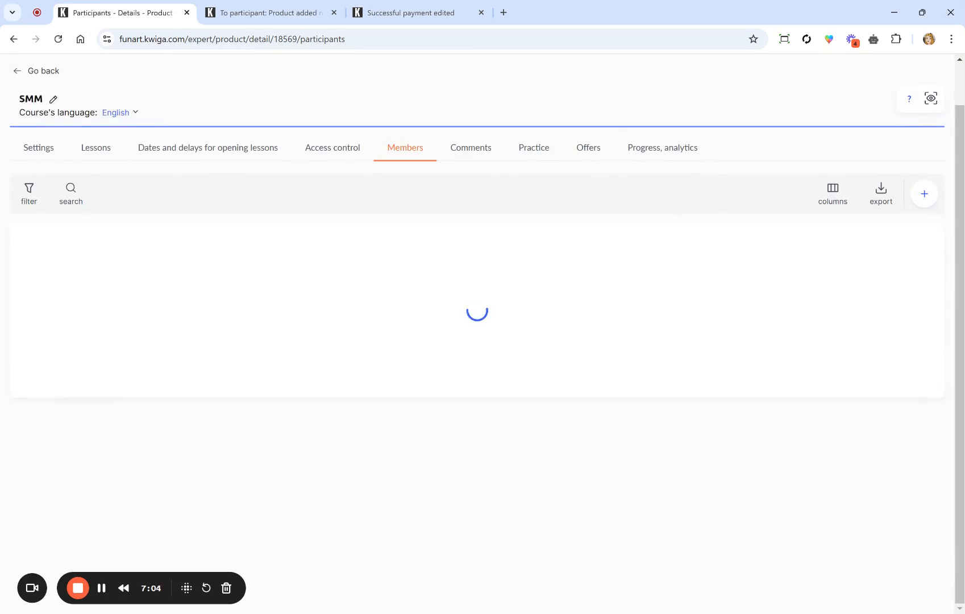
scroll(477, 284, down, 10)
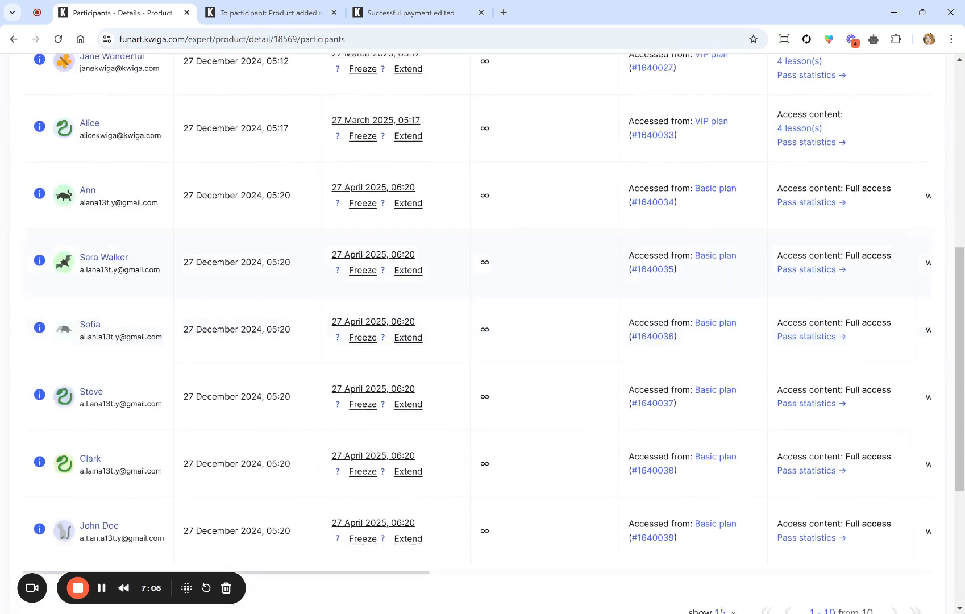
scroll(478, 318, up, 3)
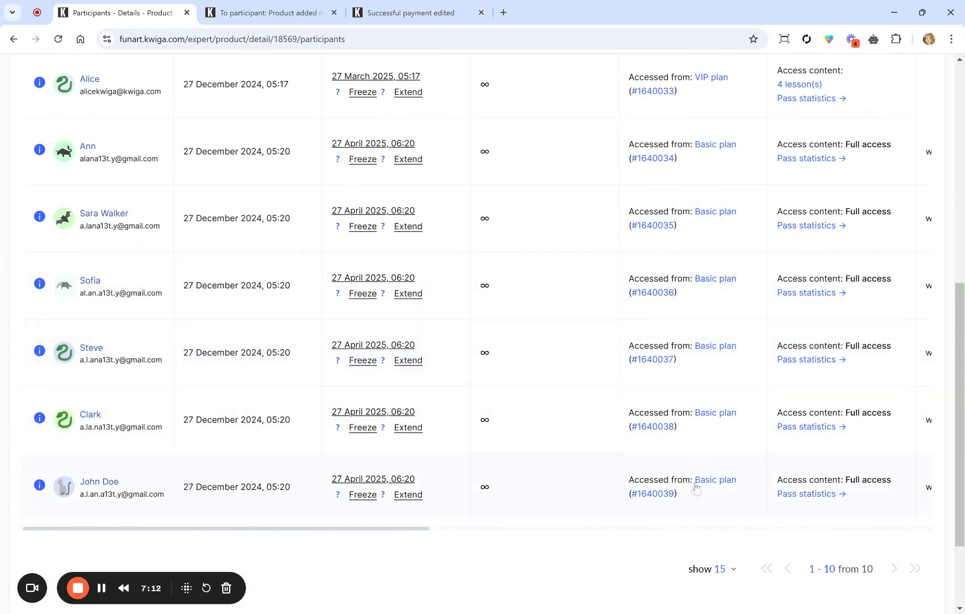
scroll(711, 378, up, 2)
scroll(711, 378, up, 3)
scroll(711, 379, left, 1)
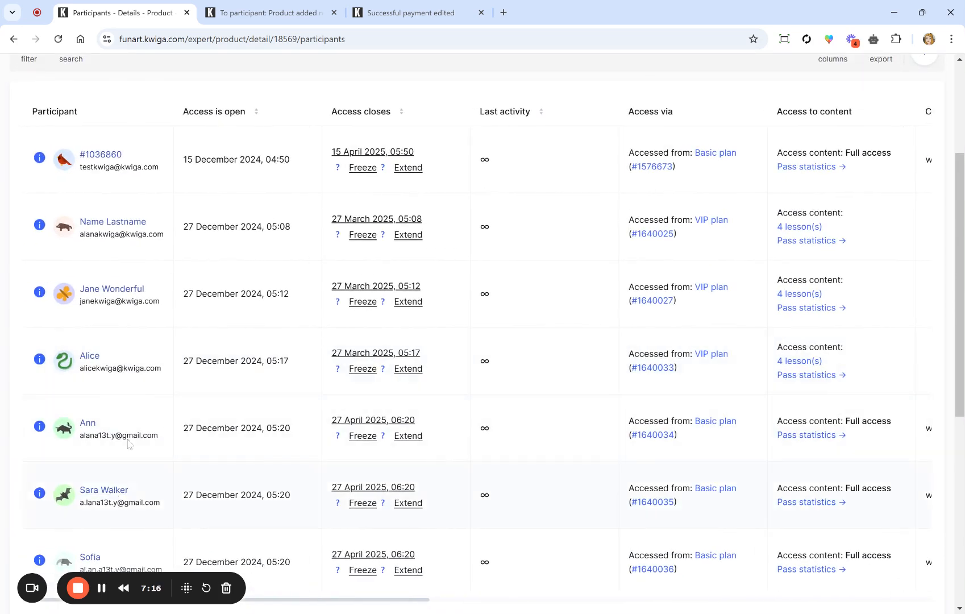
scroll(162, 479, down, 5)
Step: Open an imported participant's contact profile and review its activity history
click(89, 311)
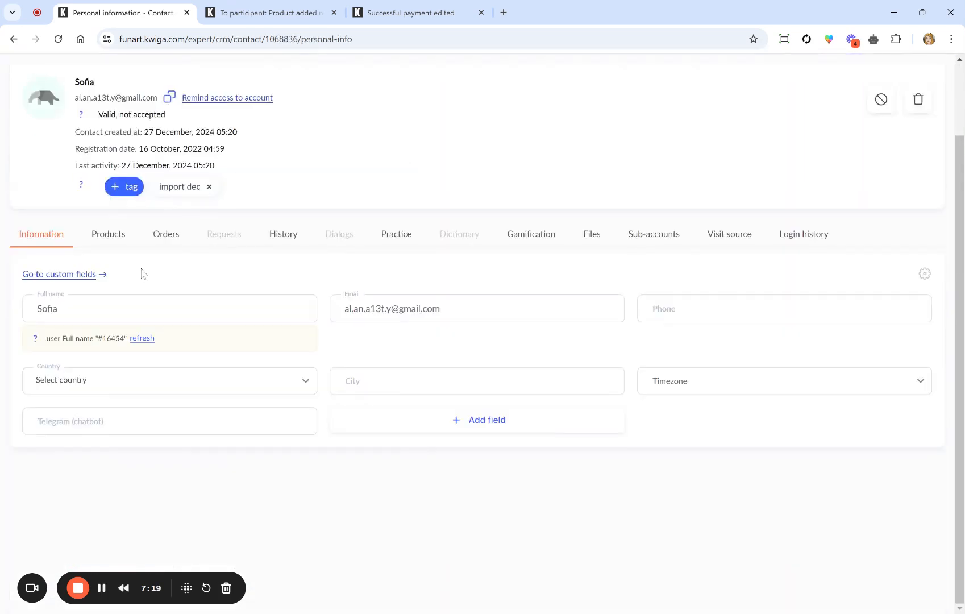
click(279, 238)
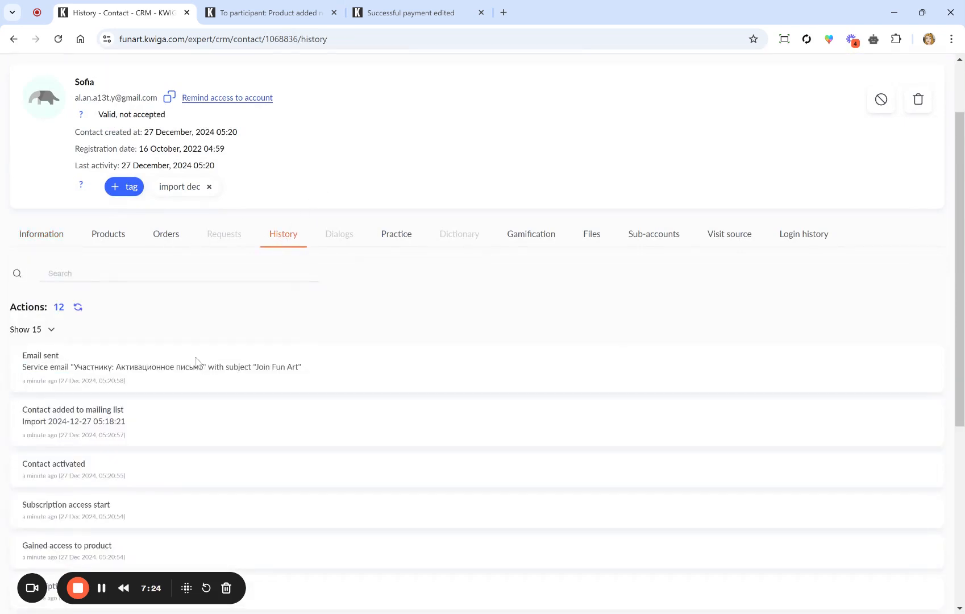
scroll(199, 363, down, 2)
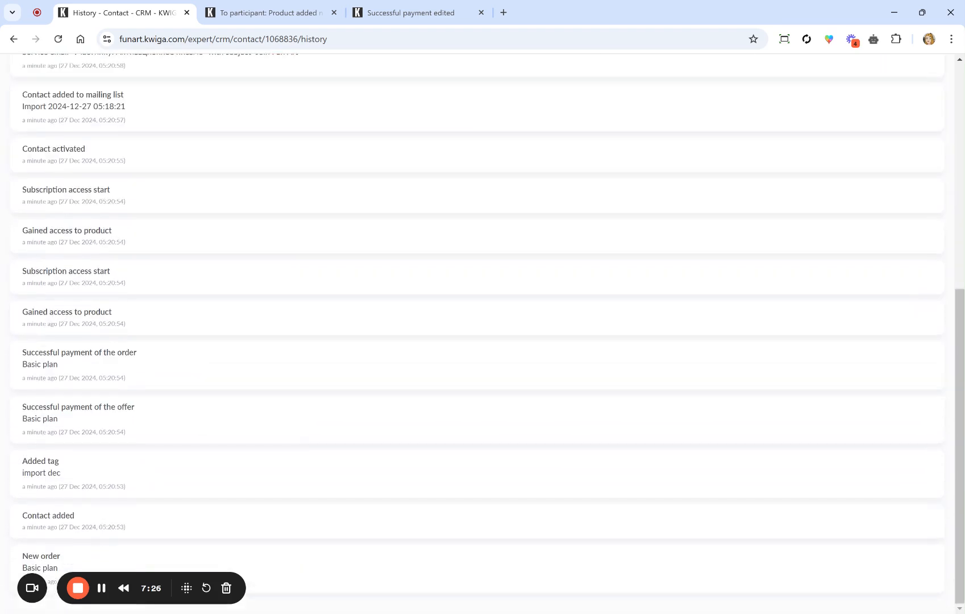
scroll(478, 335, up, 7)
mouse_move(89, 93)
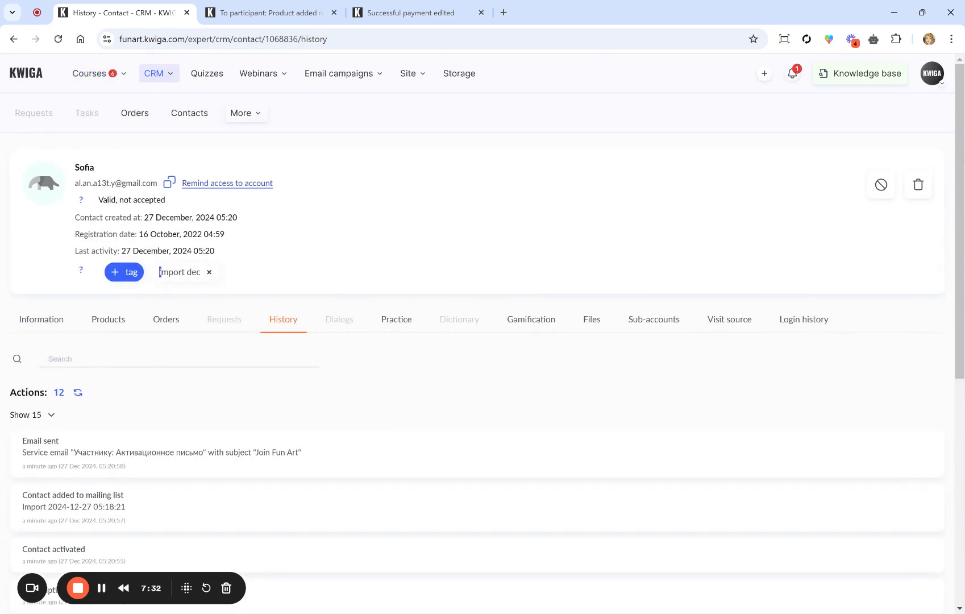
Step: Check the contact's tag and 'Valid, not accepted' status, then view its personal information
drag(159, 273, 207, 273)
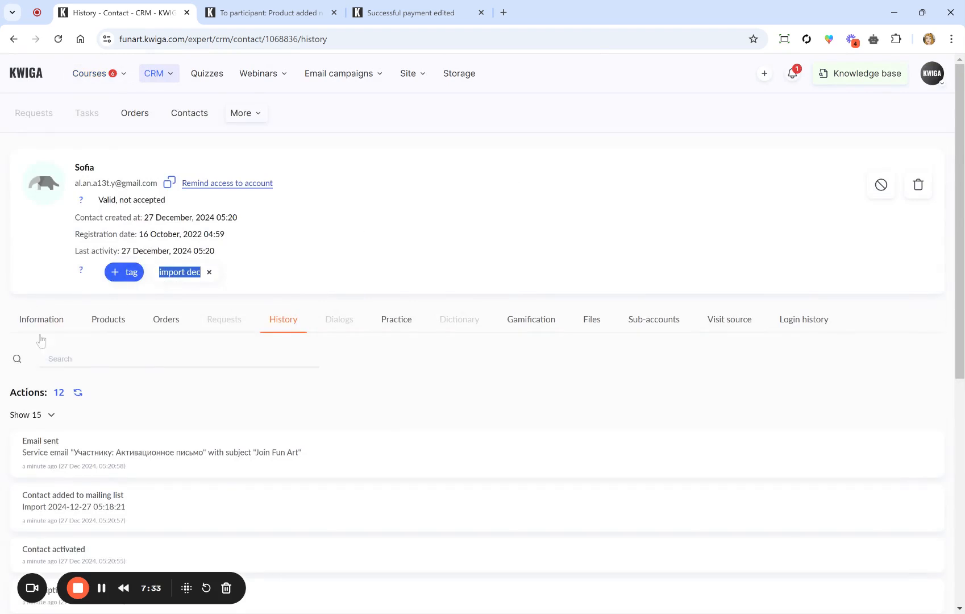
drag(98, 200, 172, 206)
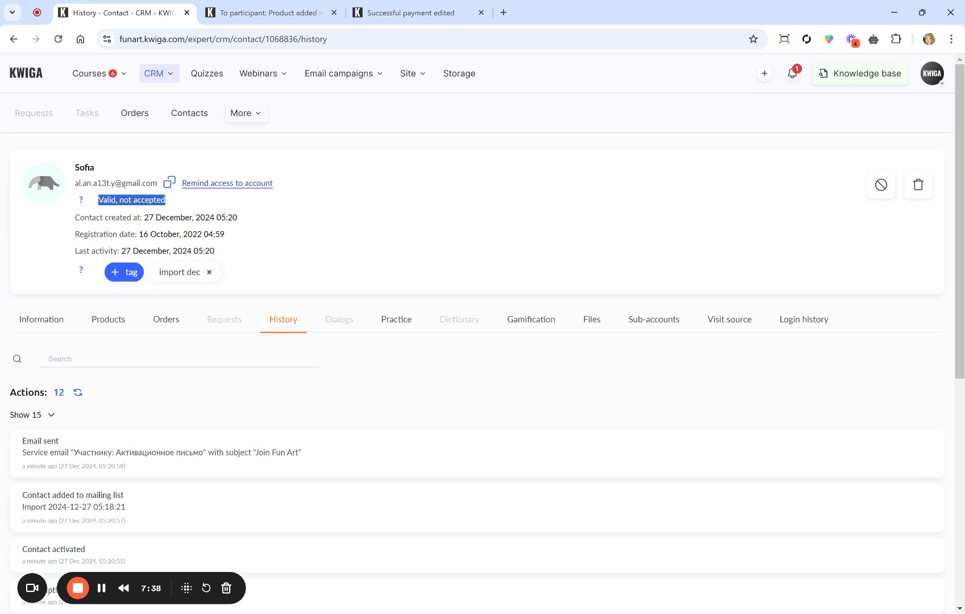
click(169, 183)
click(49, 323)
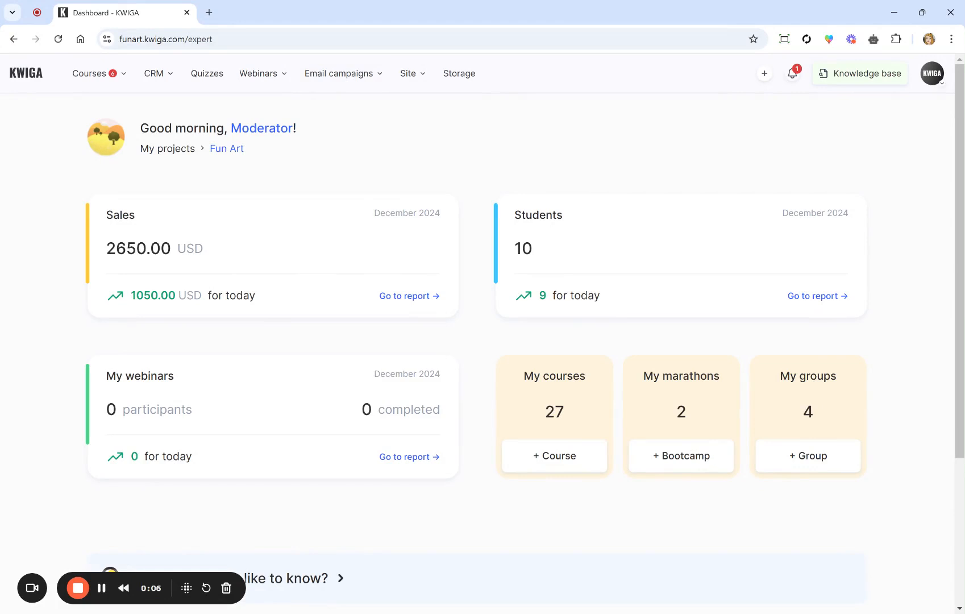
Step: Start a new letter from a ready-made template in the letter templates collection
mouse_move(336, 78)
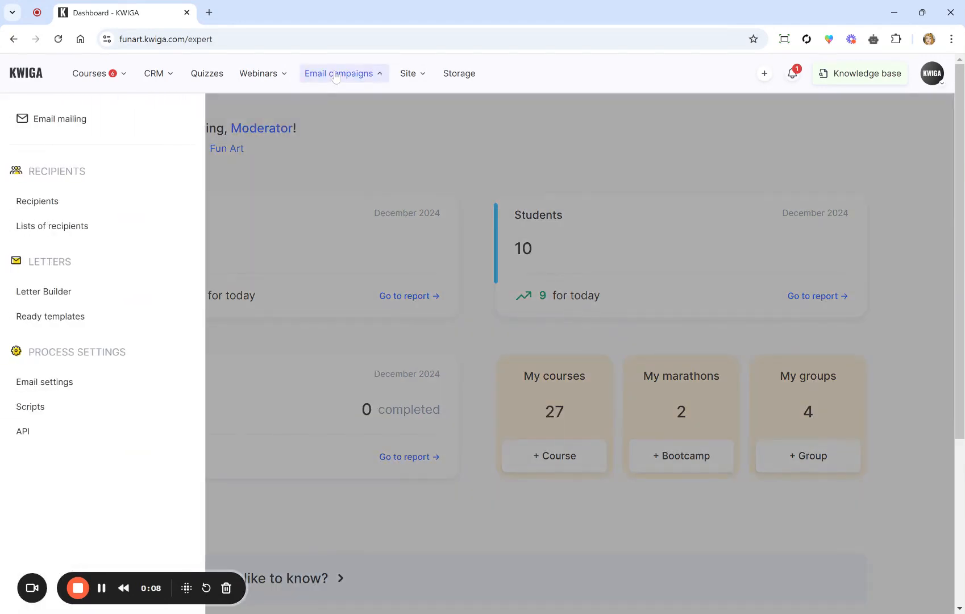
click(33, 317)
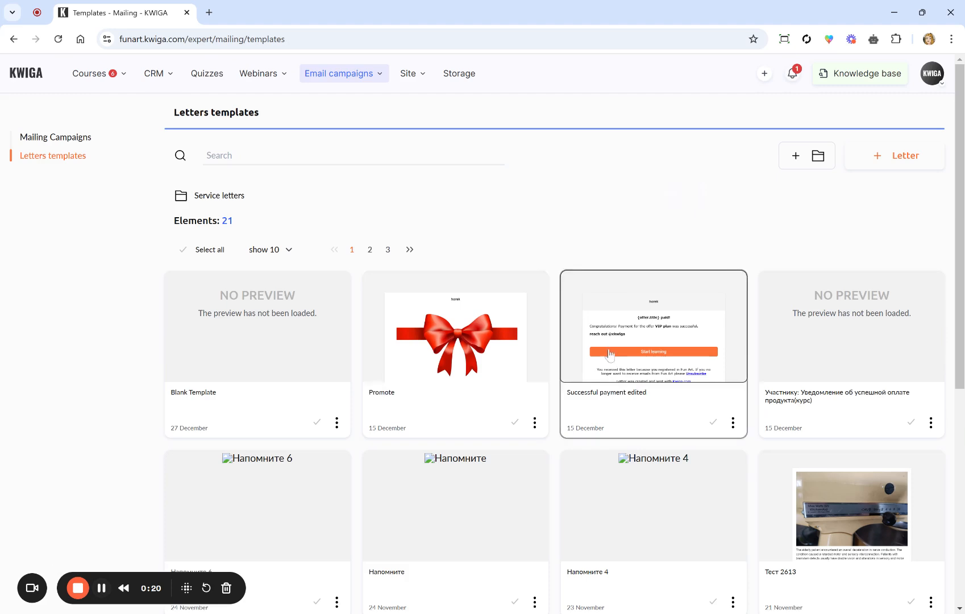
click(894, 155)
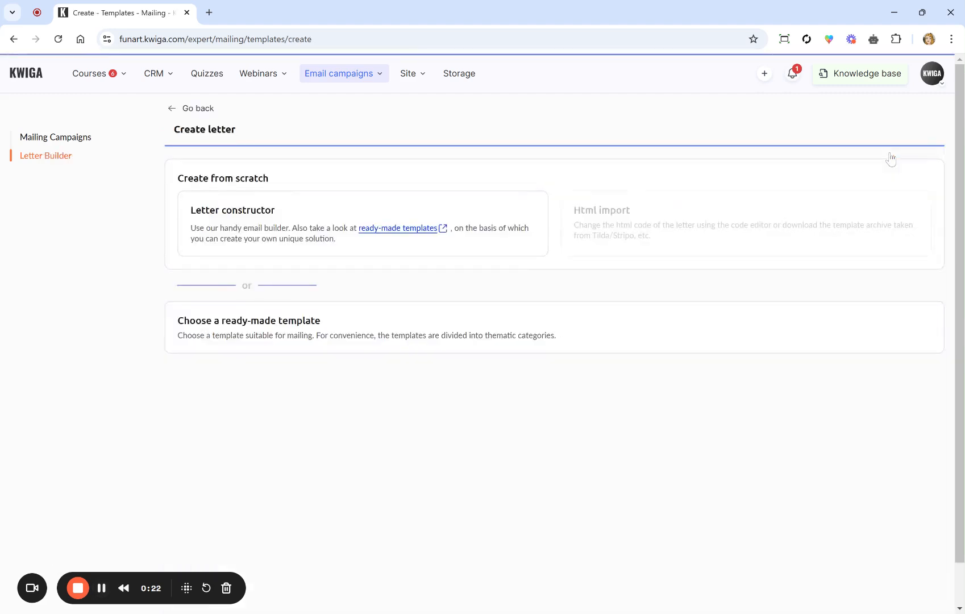
click(311, 338)
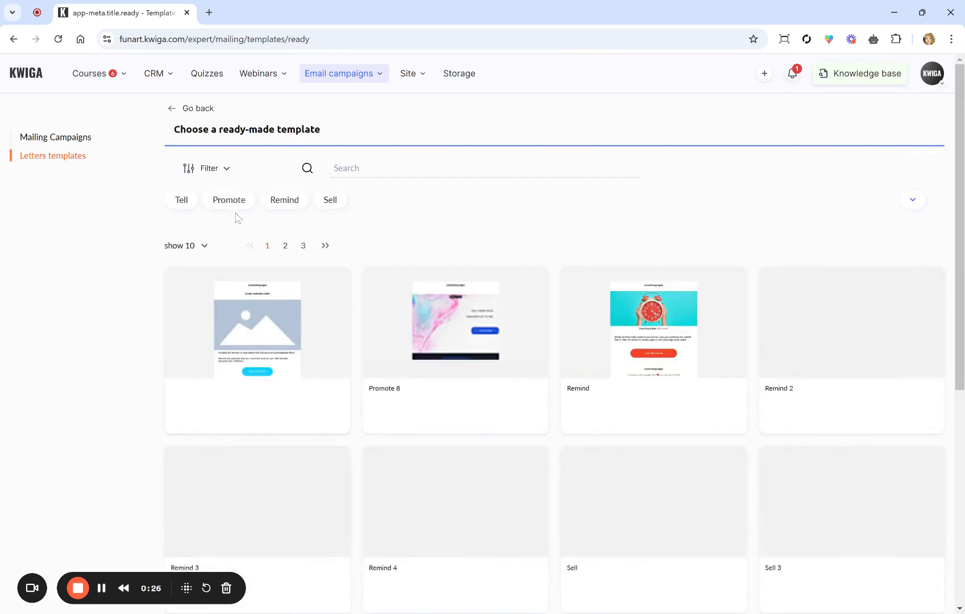
Step: Filter the ready templates to Tell and Promote and open the Promote template
click(183, 200)
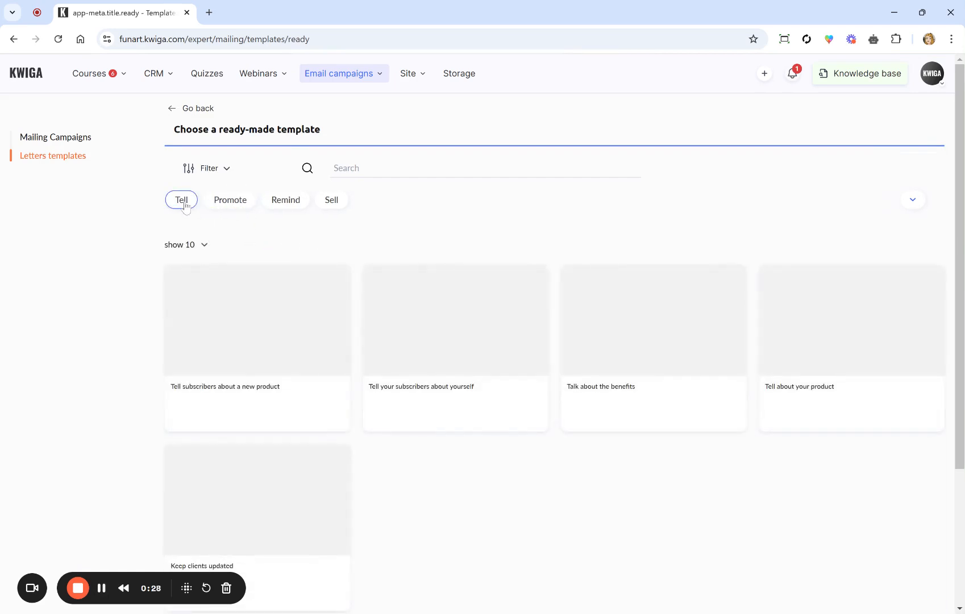
click(236, 206)
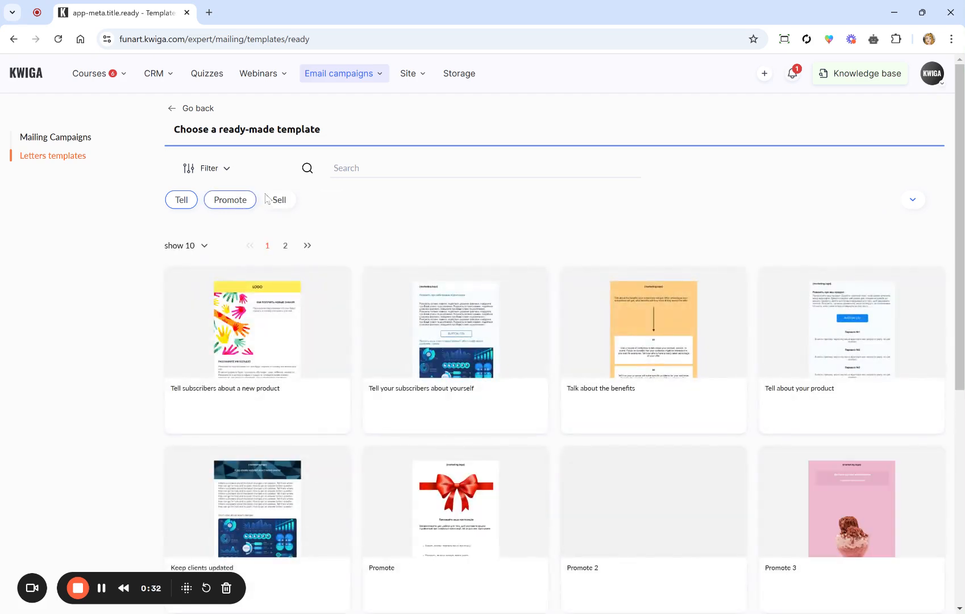
scroll(460, 455, down, 2)
scroll(459, 455, down, 1)
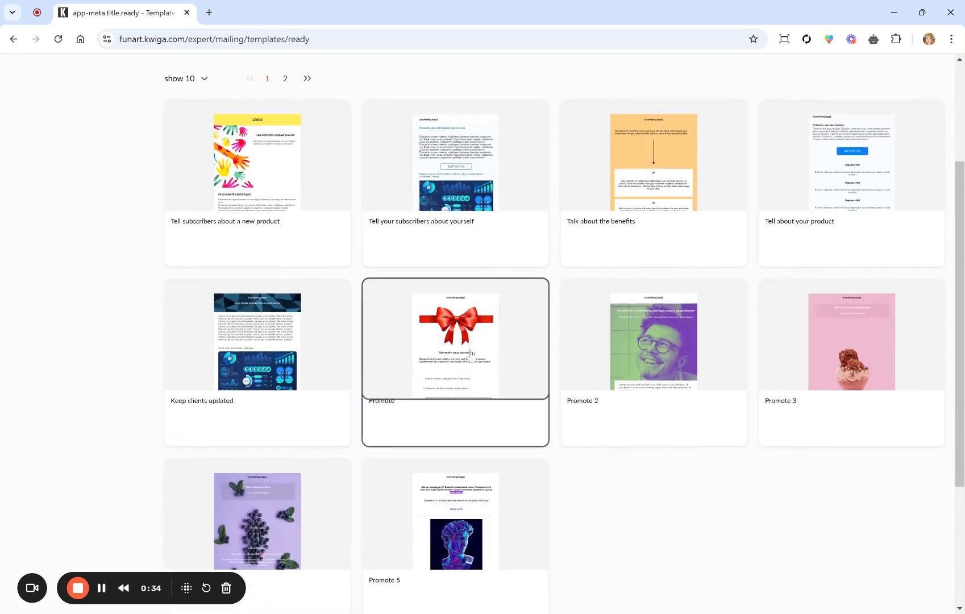
click(420, 443)
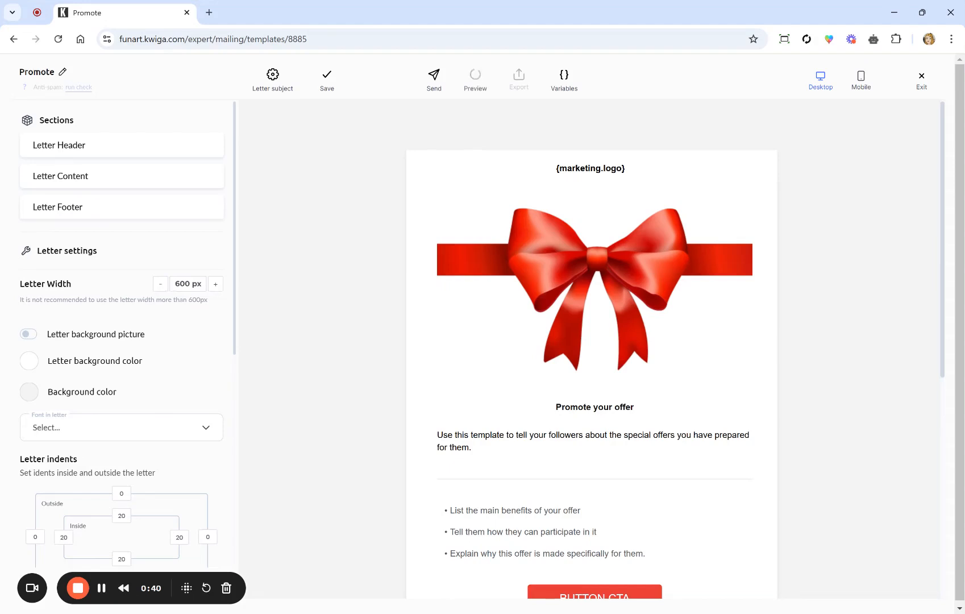
Step: Replace the Promote letter's 'Promote your offer' heading with 'NEW COURSE!'
scroll(591, 349, down, 5)
scroll(592, 349, up, 5)
scroll(592, 349, down, 2)
scroll(591, 349, down, 2)
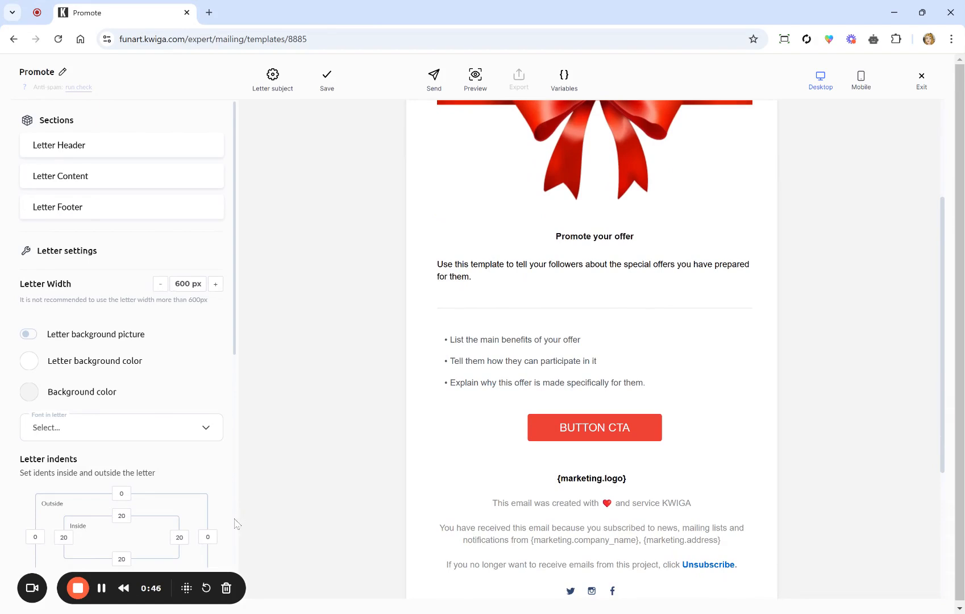
click(561, 237)
scroll(557, 261, up, 5)
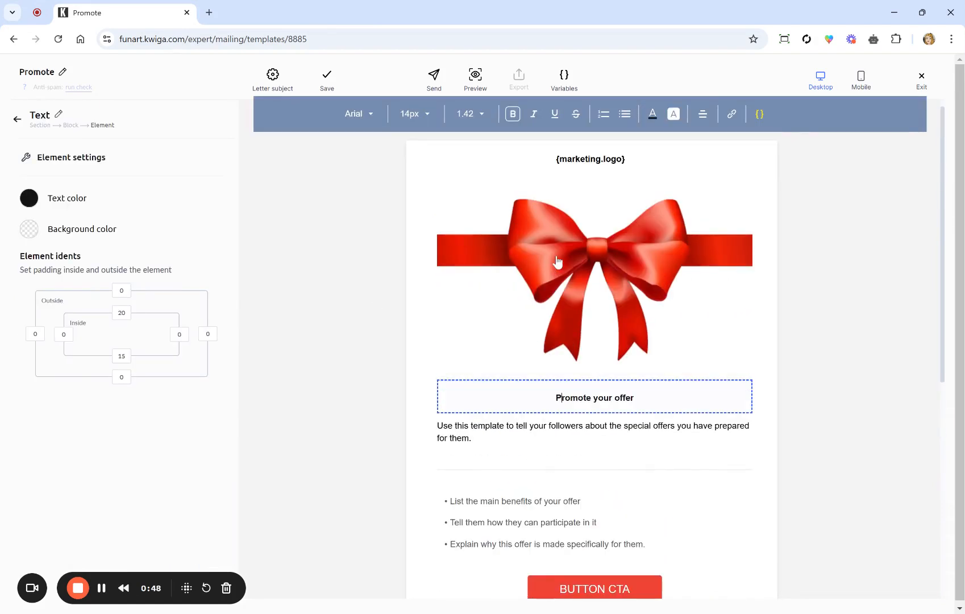
drag(635, 398, 504, 420)
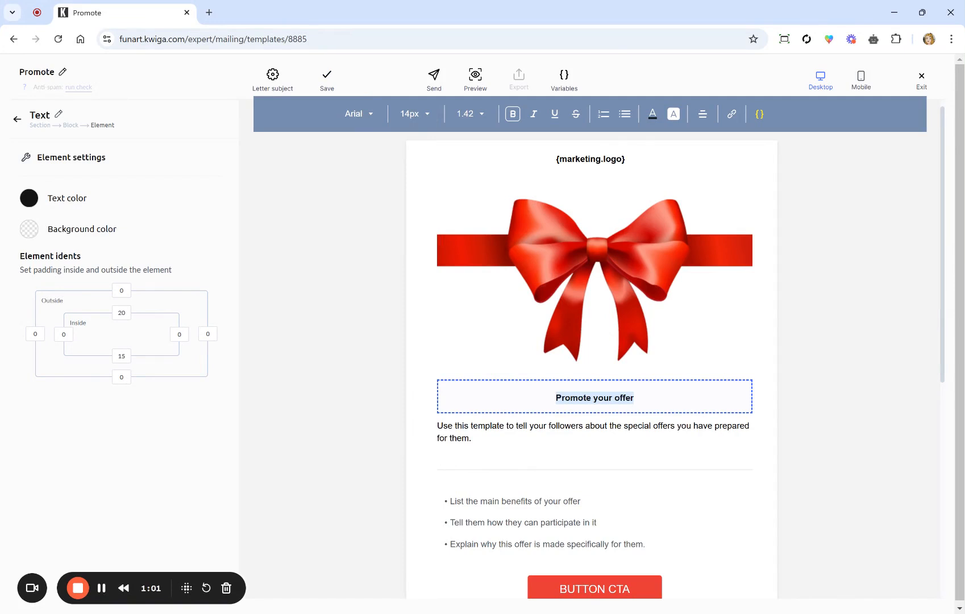
text(NEW COURSE!)
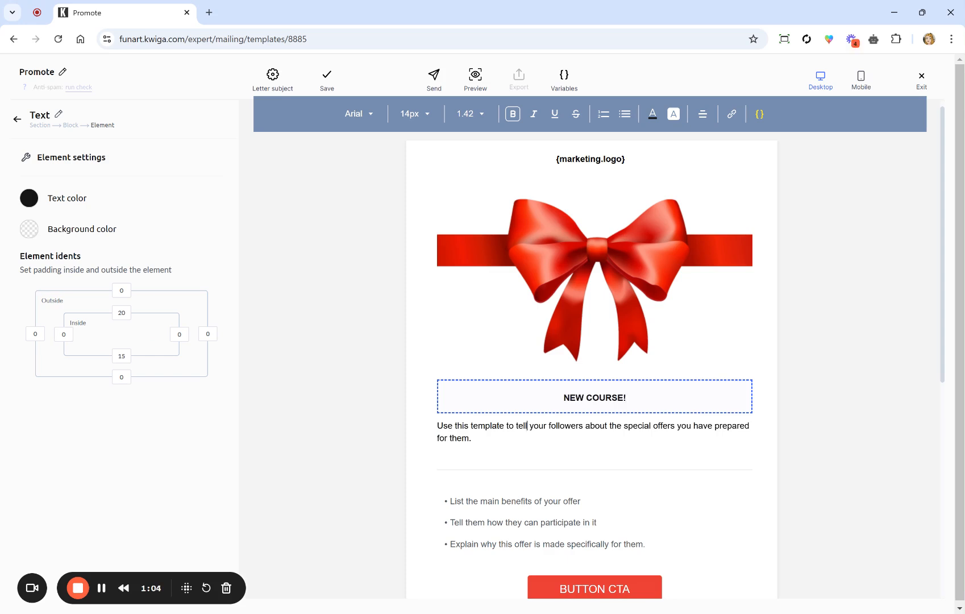
click(527, 426)
scroll(433, 495, down, 2)
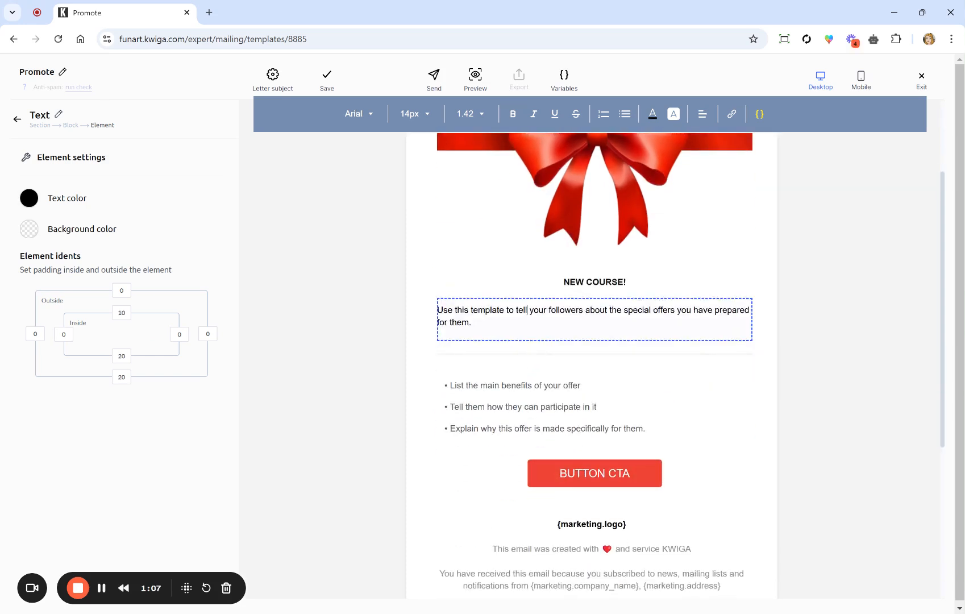
click(614, 479)
Step: Rename the call-to-action button to 'JOIN THE COURSE' and save the template
drag(86, 241, 0, 244)
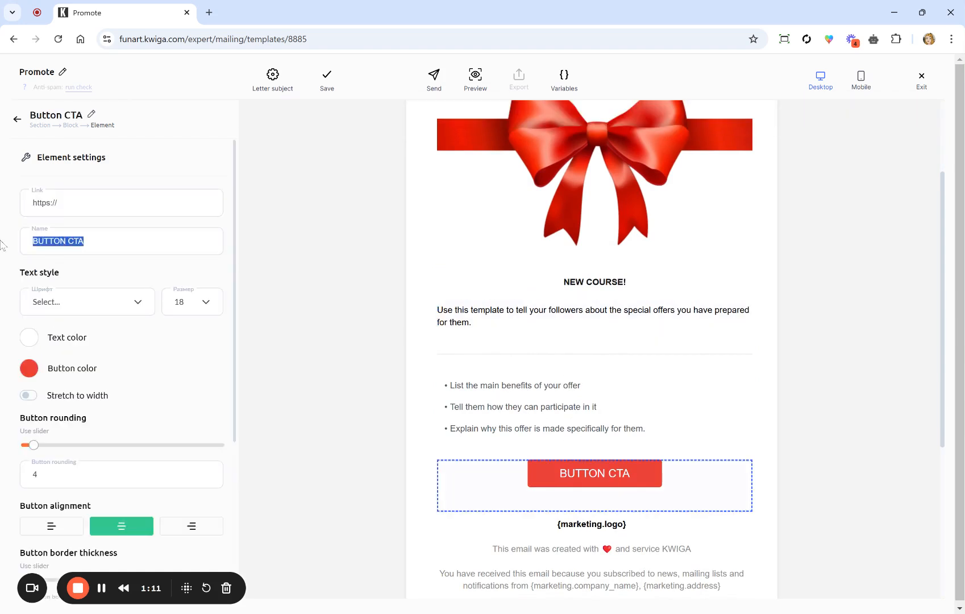
text(VIEW COURSE)
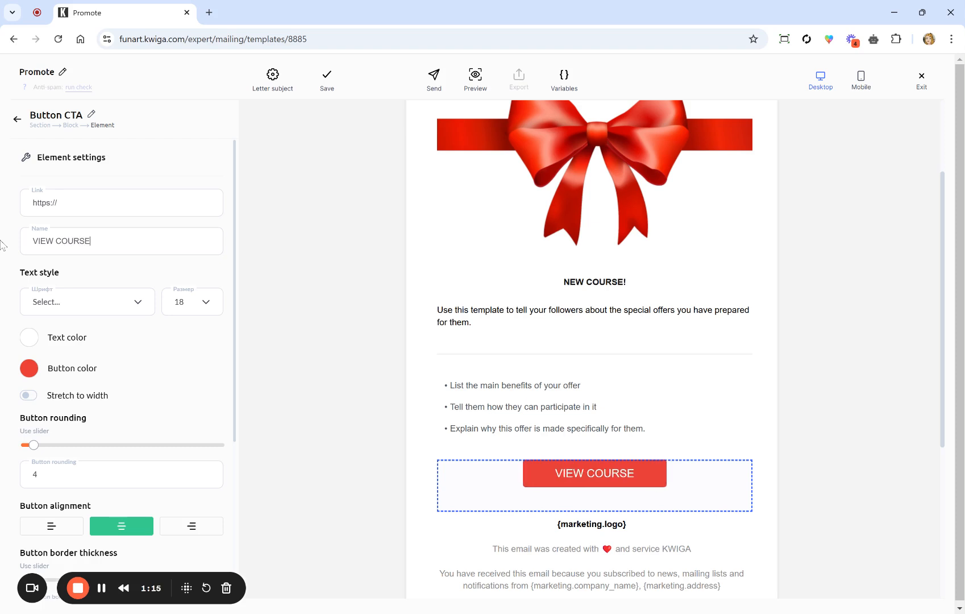
key(ctrl+a)
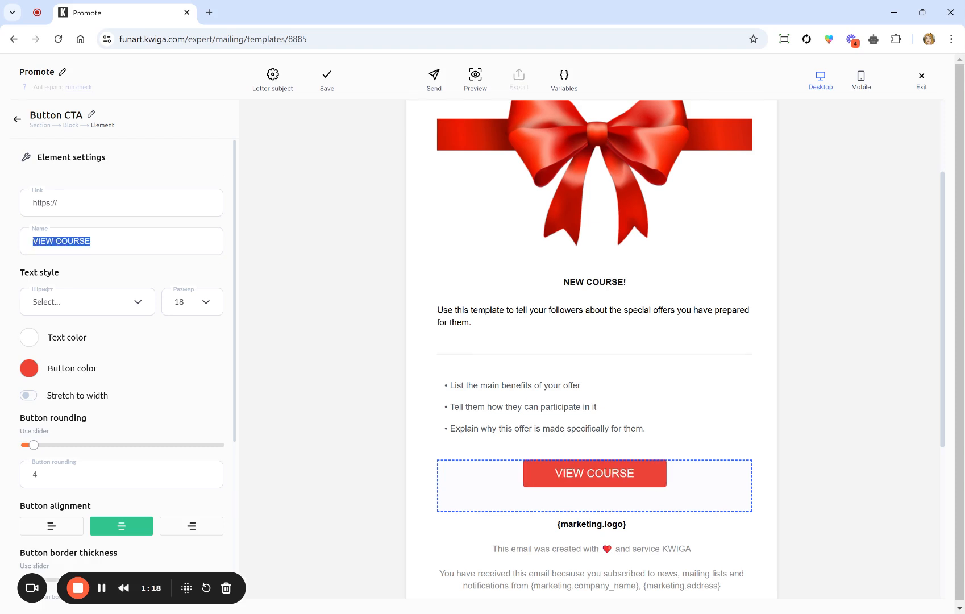
text(JOIN)
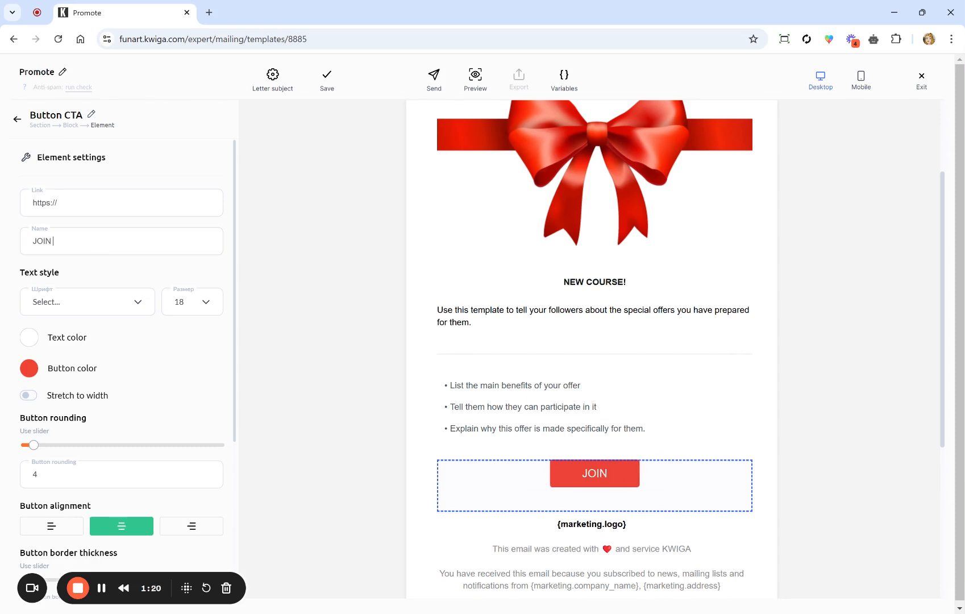
text( THE COURSE)
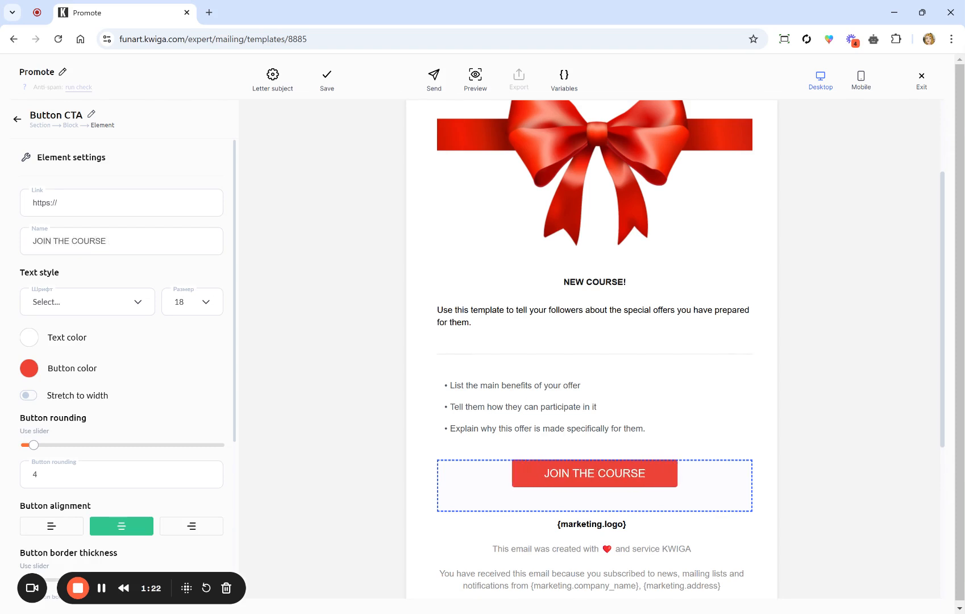
drag(269, 339, 318, 336)
scroll(318, 335, up, 3)
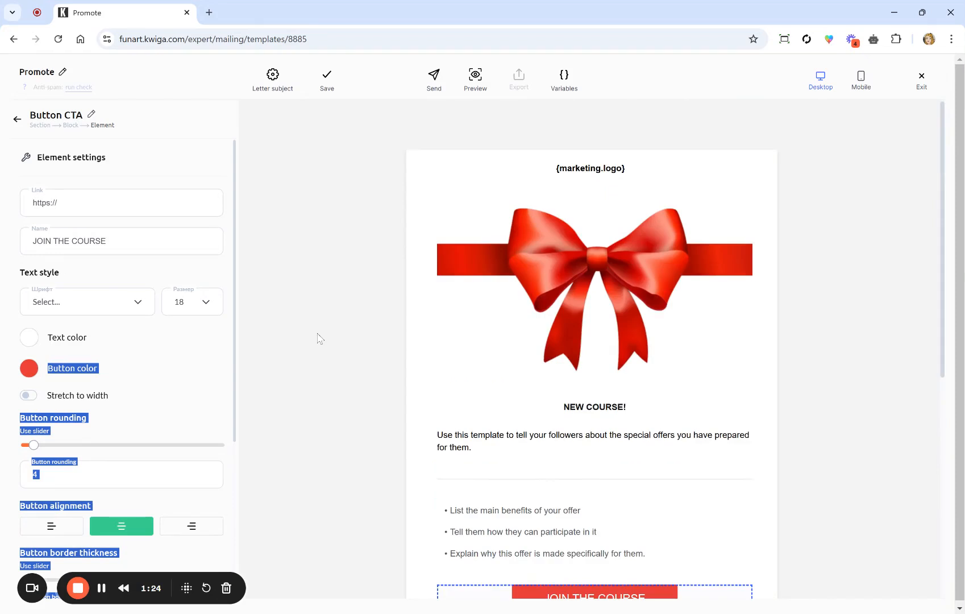
click(328, 78)
Step: Copy the site's base address and load the expert dashboard in a new tab
drag(246, 38, 98, 39)
key(ctrl+c)
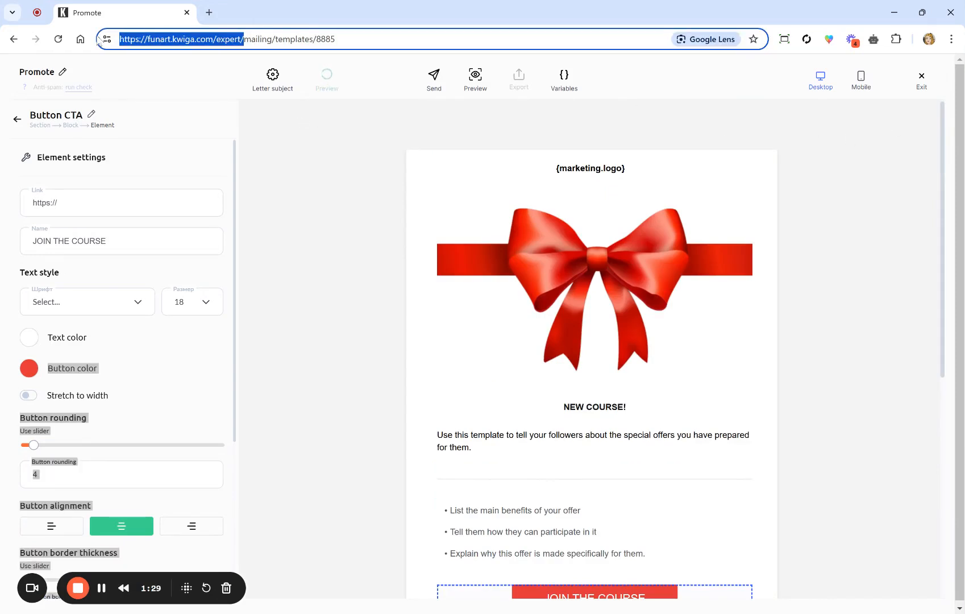
key(ctrl+t)
key(ctrl+v)
key(Return)
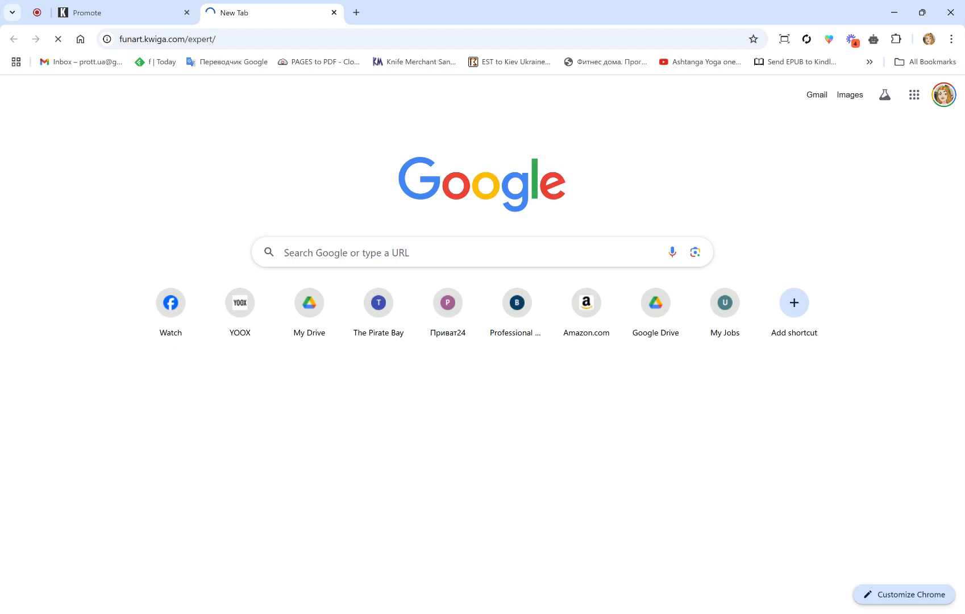
Step: Copy the SMM course's presentation page link from the Courses list
click(155, 8)
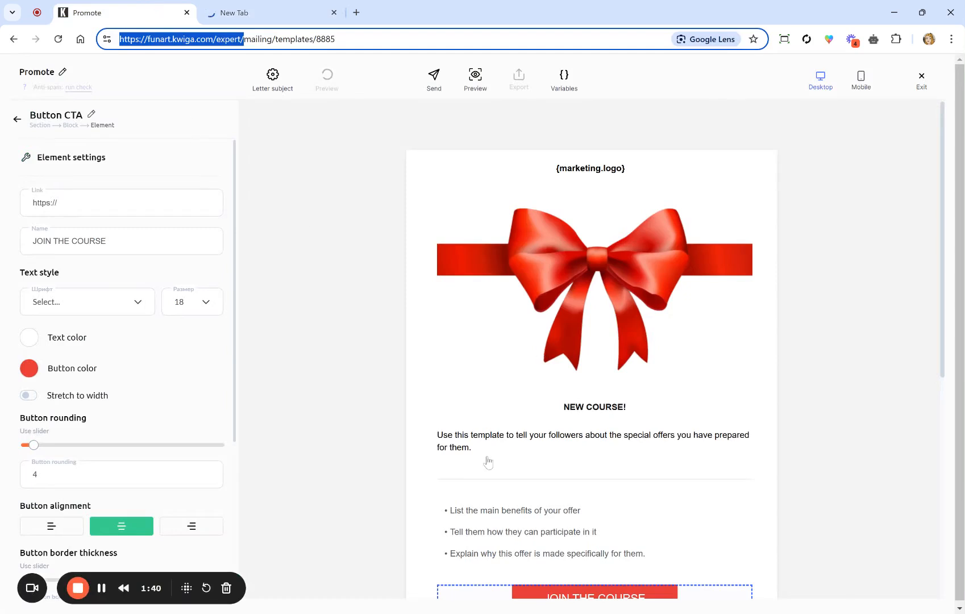
scroll(490, 464, down, 2)
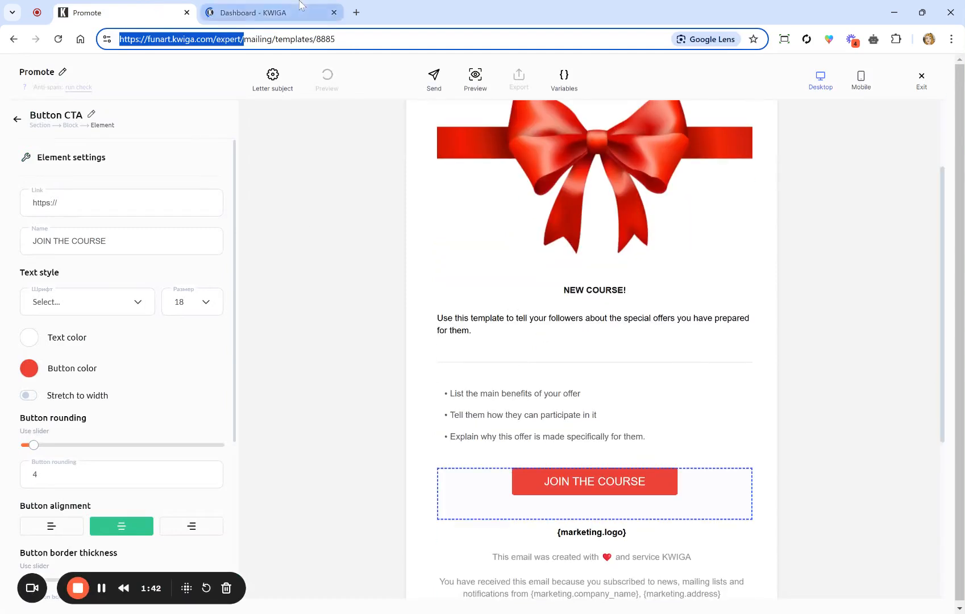
click(281, 12)
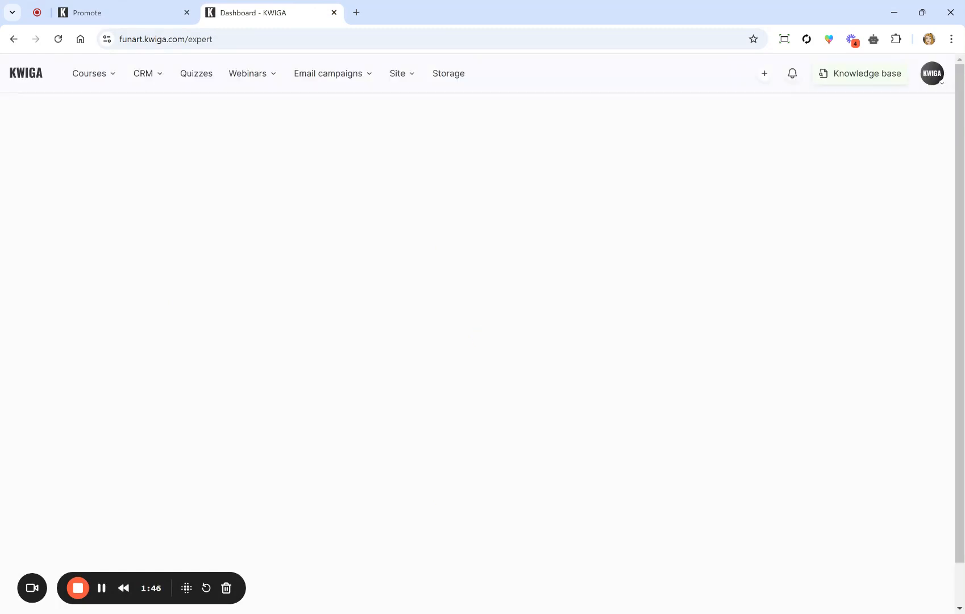
click(85, 73)
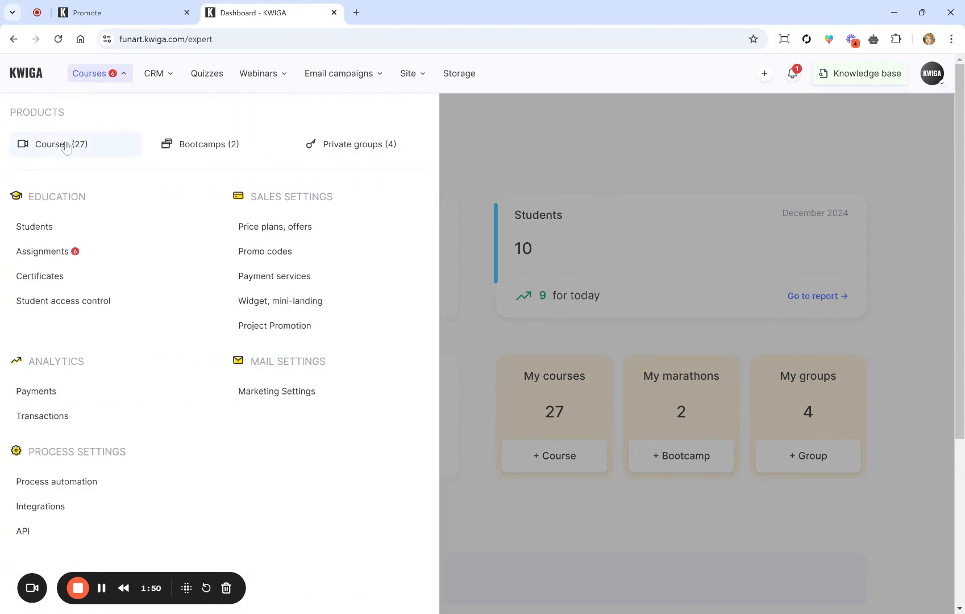
click(66, 146)
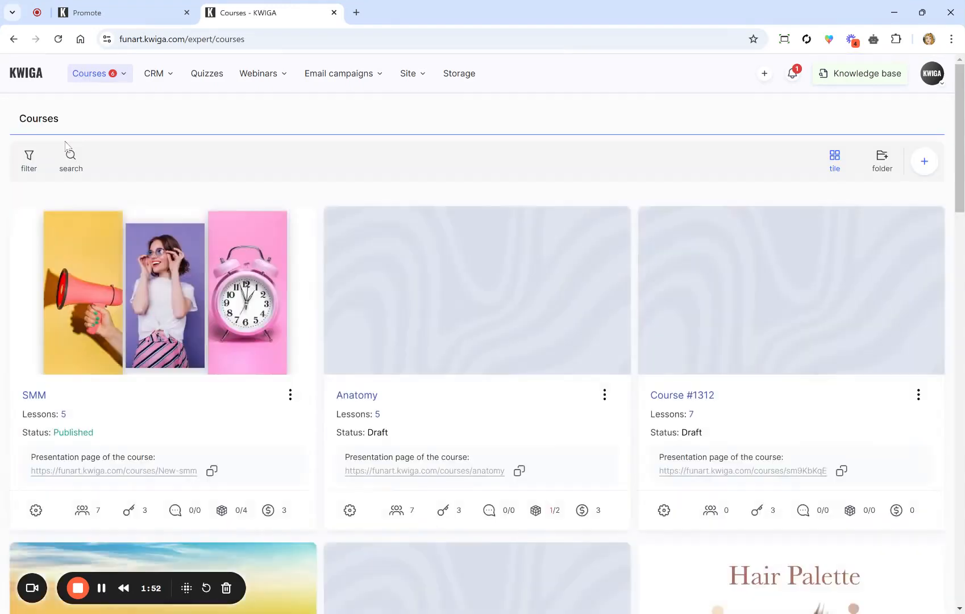
scroll(65, 147, down, 3)
click(212, 282)
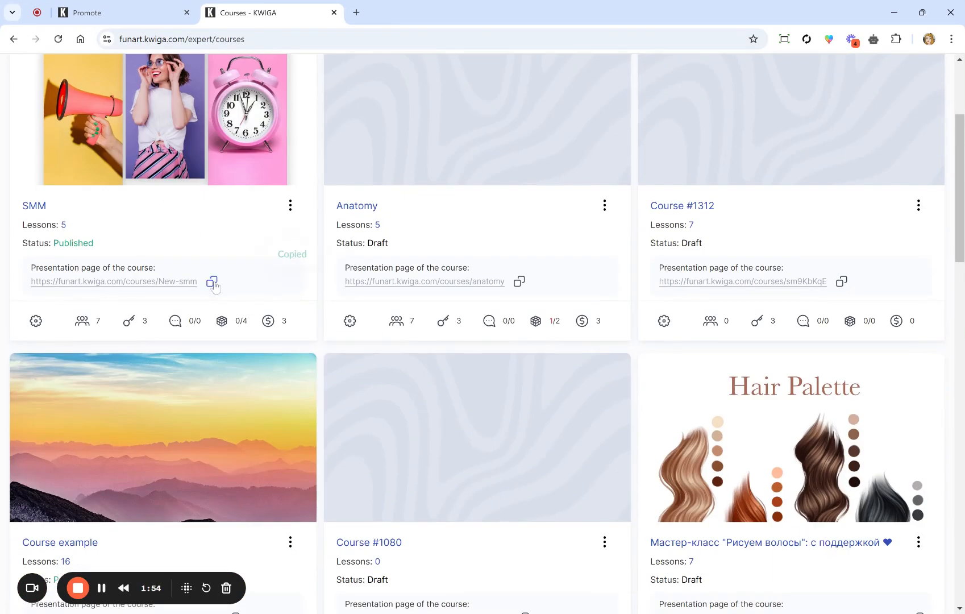
Step: Paste the SMM course link into the JOIN THE COURSE button's Link field
click(85, 13)
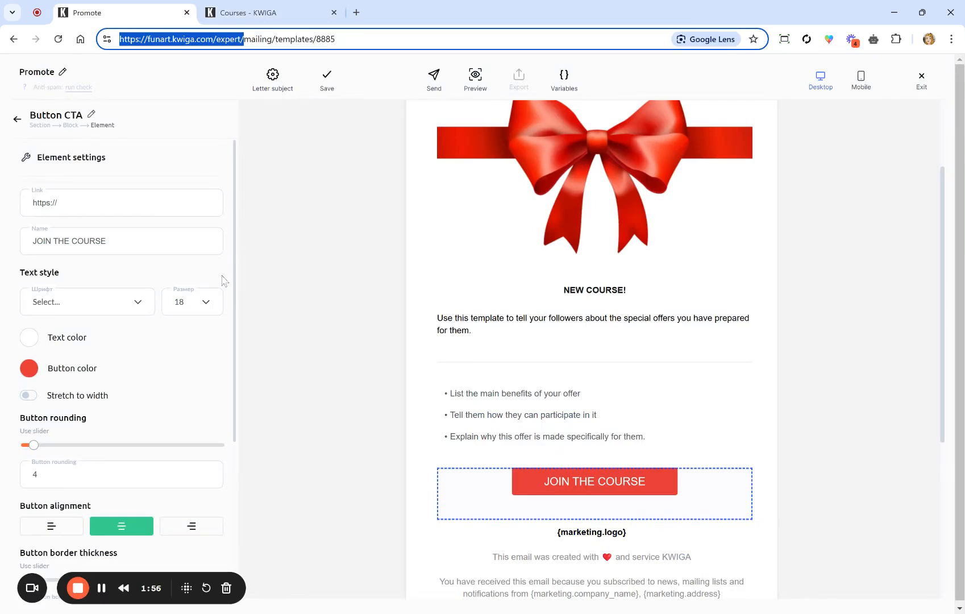
click(125, 202)
key(ctrl+a)
key(ctrl+v)
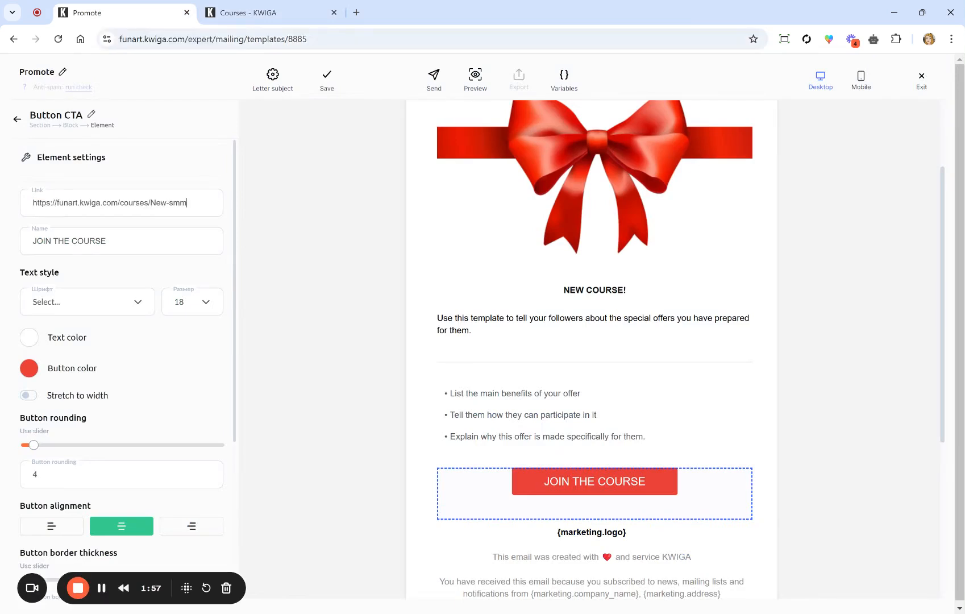
Step: Copy the public link of the SMM course's VIP plan offer and return to the editor
click(259, 8)
scroll(278, 327, up, 3)
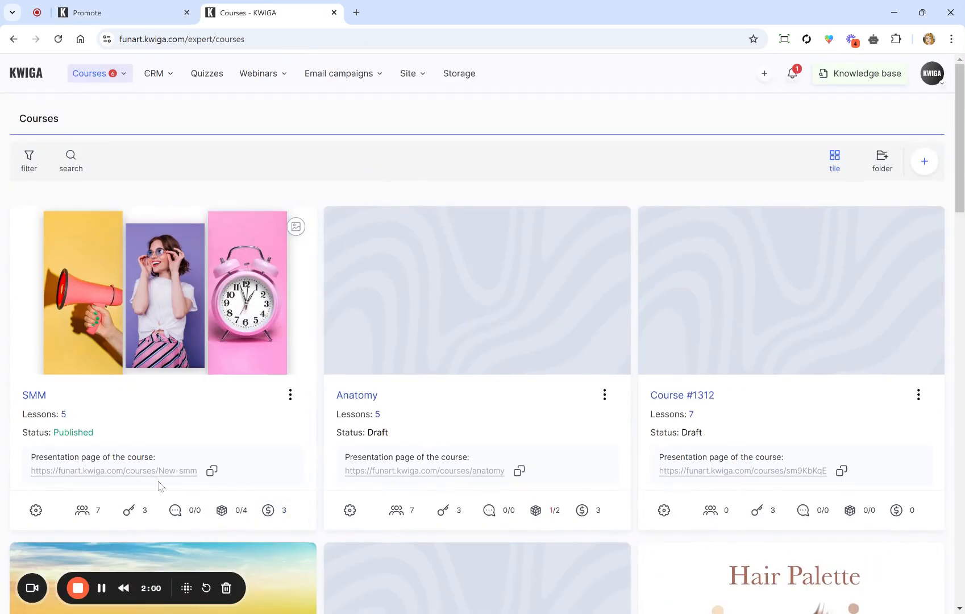
click(137, 511)
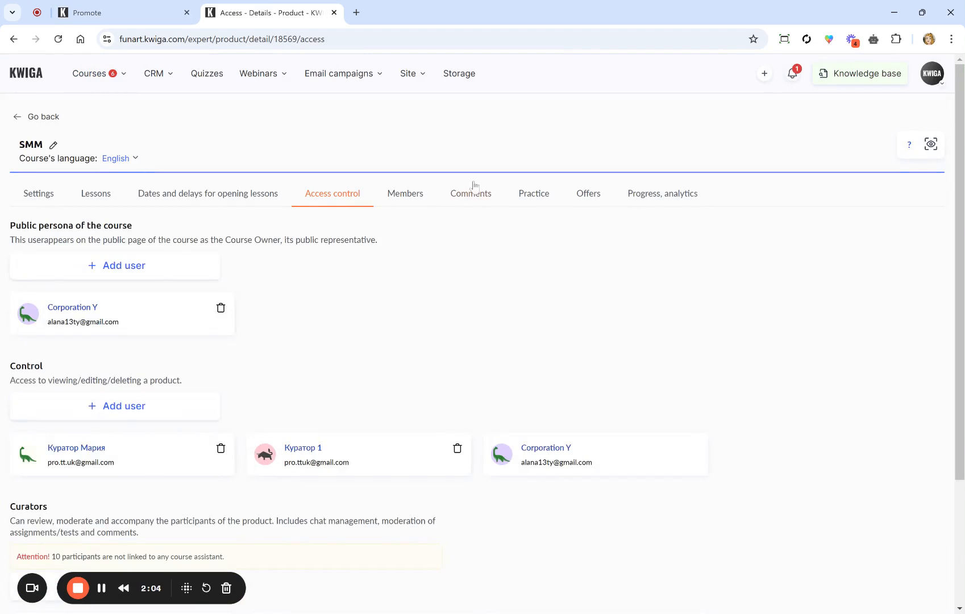
click(586, 196)
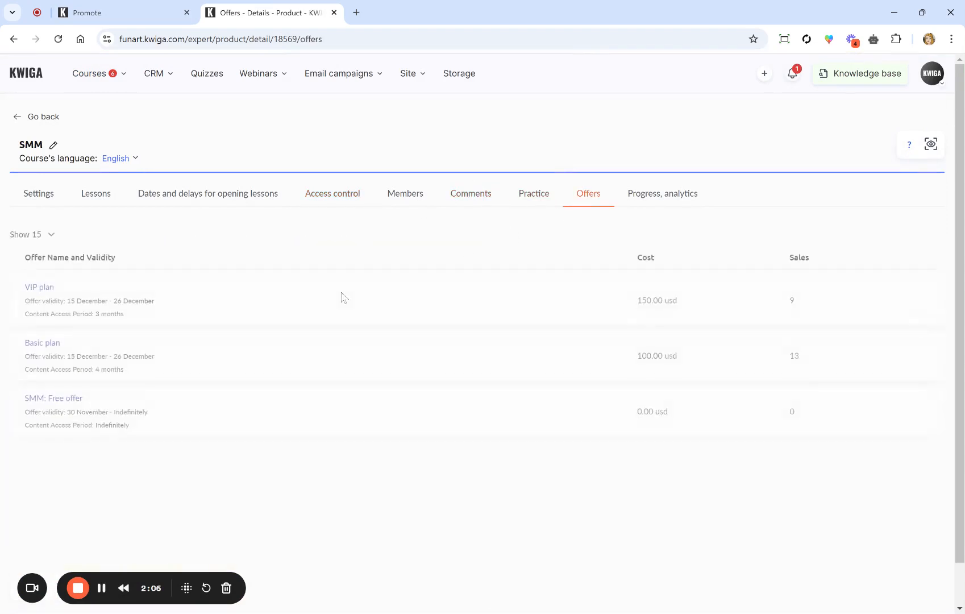
scroll(47, 287, down, 1)
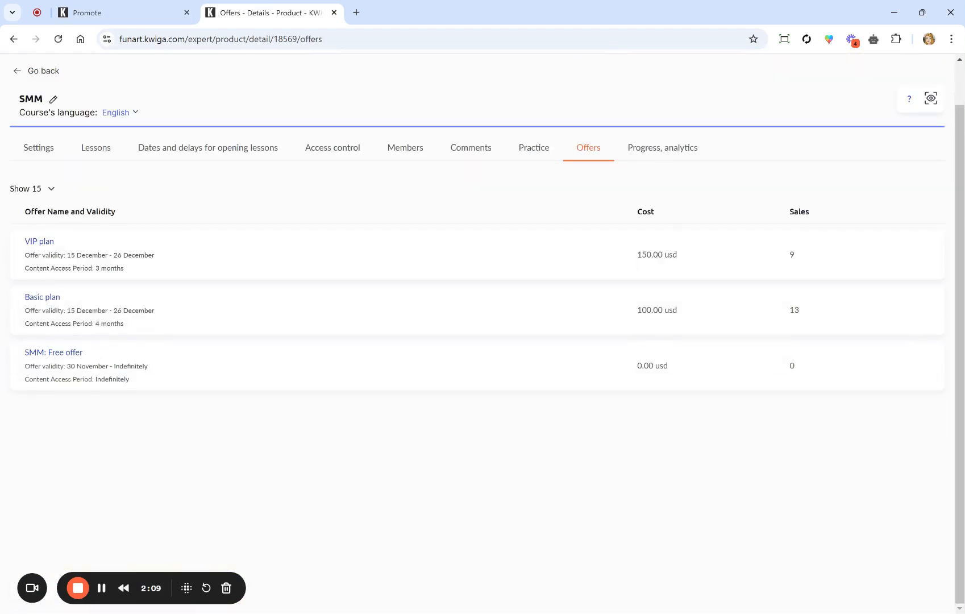
click(50, 243)
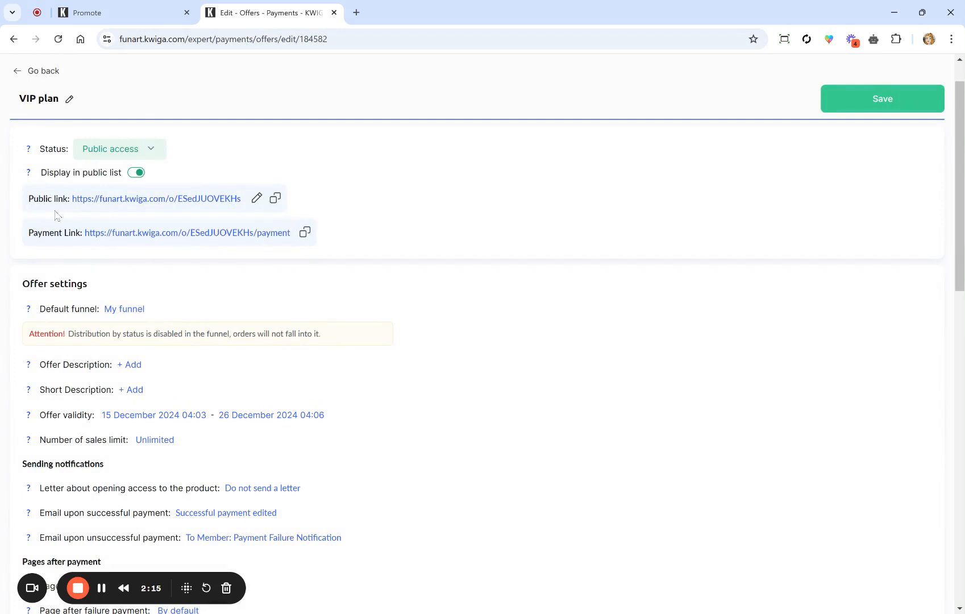
click(276, 199)
key(ctrl+shift+Tab)
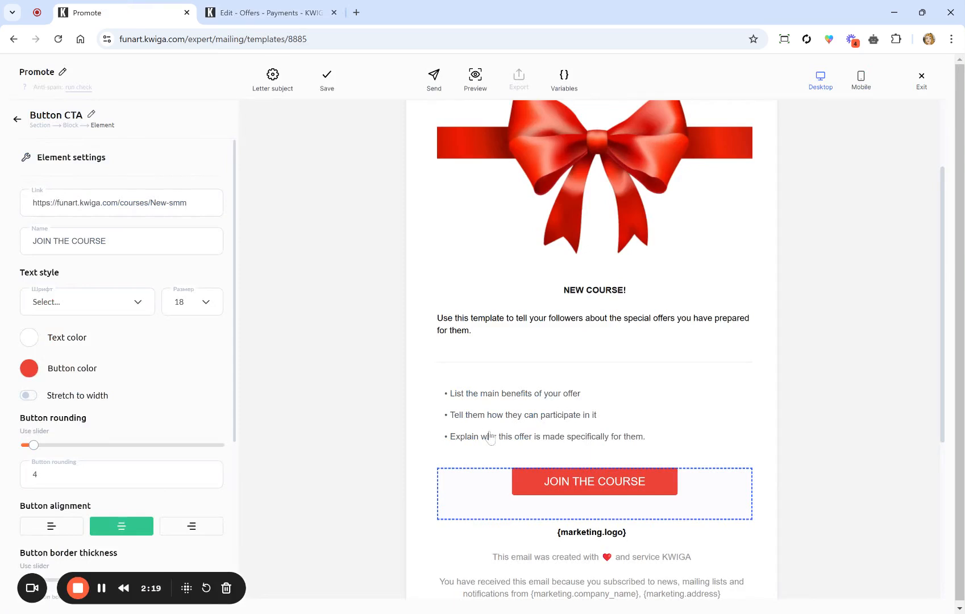
Step: Link the button to the VIP plan offer and rename the template 'Promote SMM course'
key(ctrl+a)
key(ctrl+v)
click(63, 72)
text(SMM course)
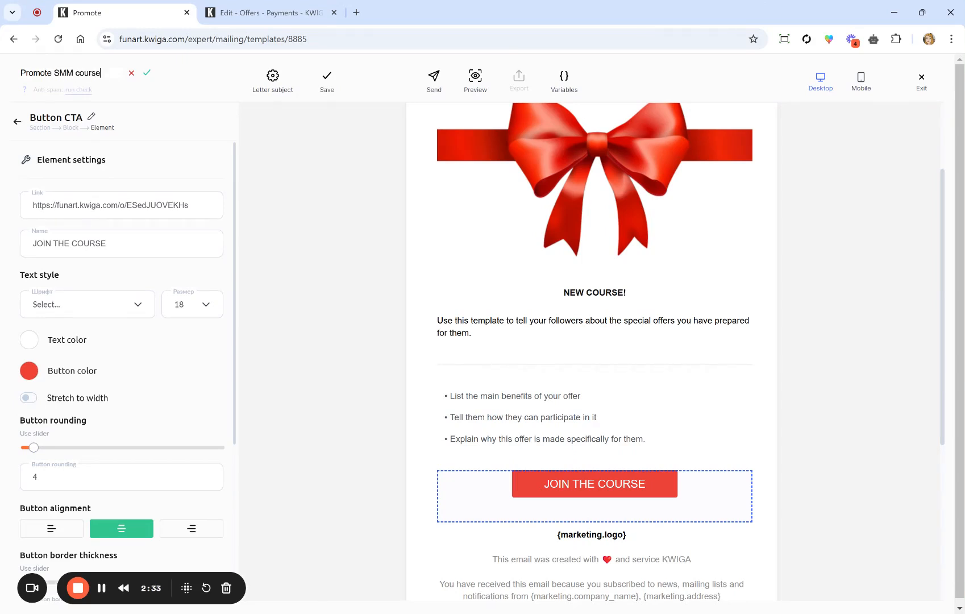
click(146, 73)
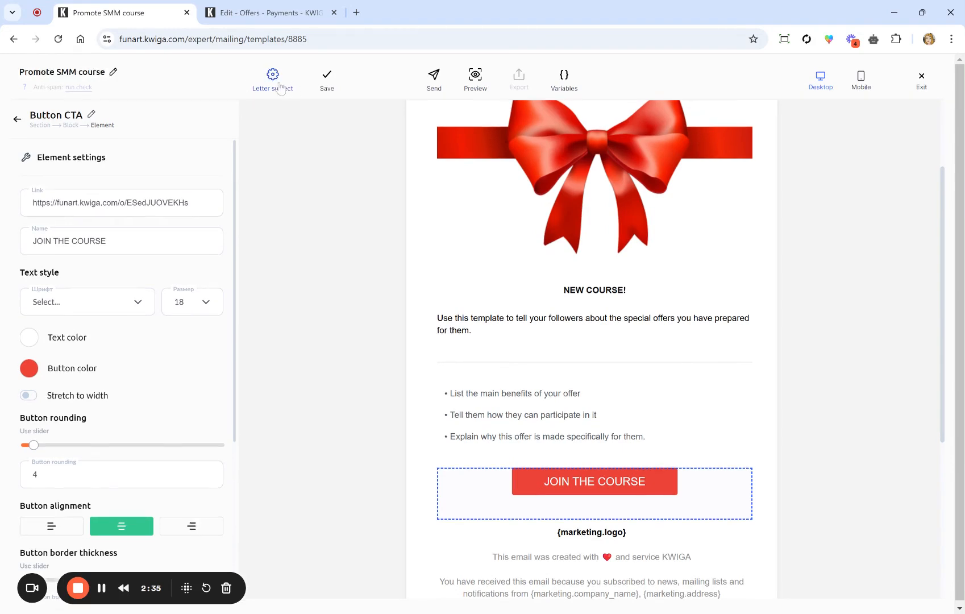
Step: Change the letter subject from 'Promote' to 'SMM COURSE'
click(276, 83)
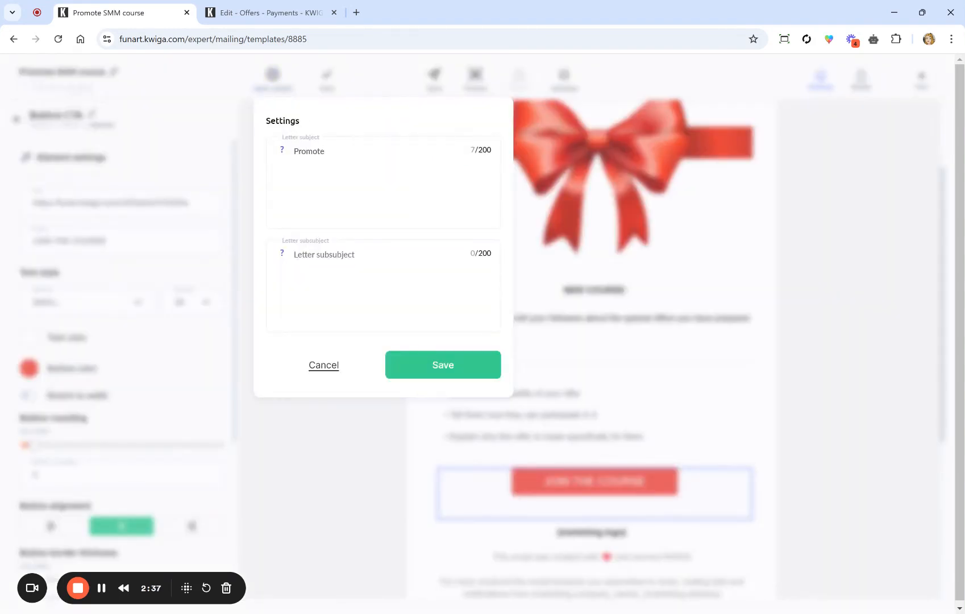
key(ctrl+a)
text(SMM COURC)
key(BackSpace)
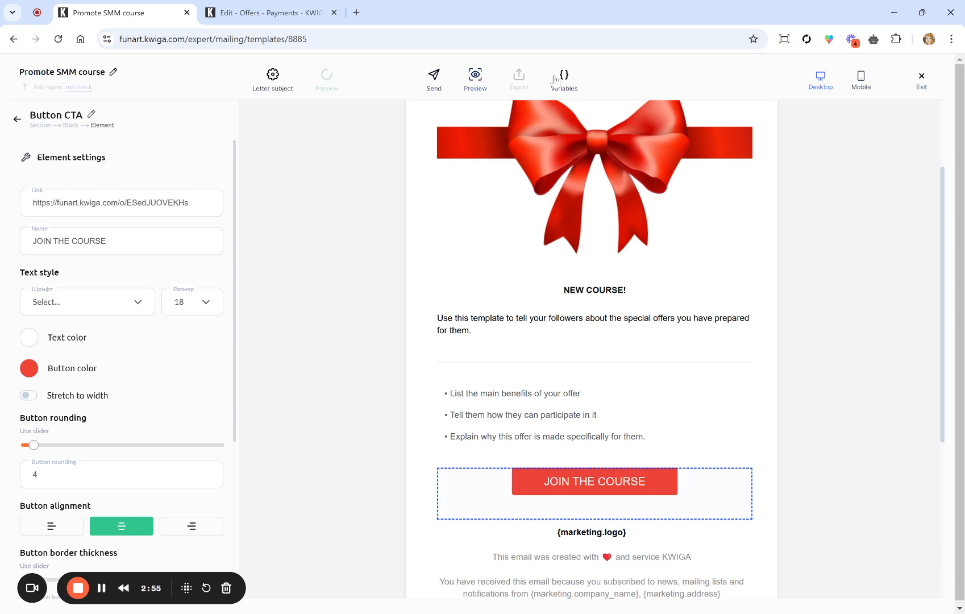
Step: Preview the Promote SMM course email, close the preview, and exit the template editor
click(475, 79)
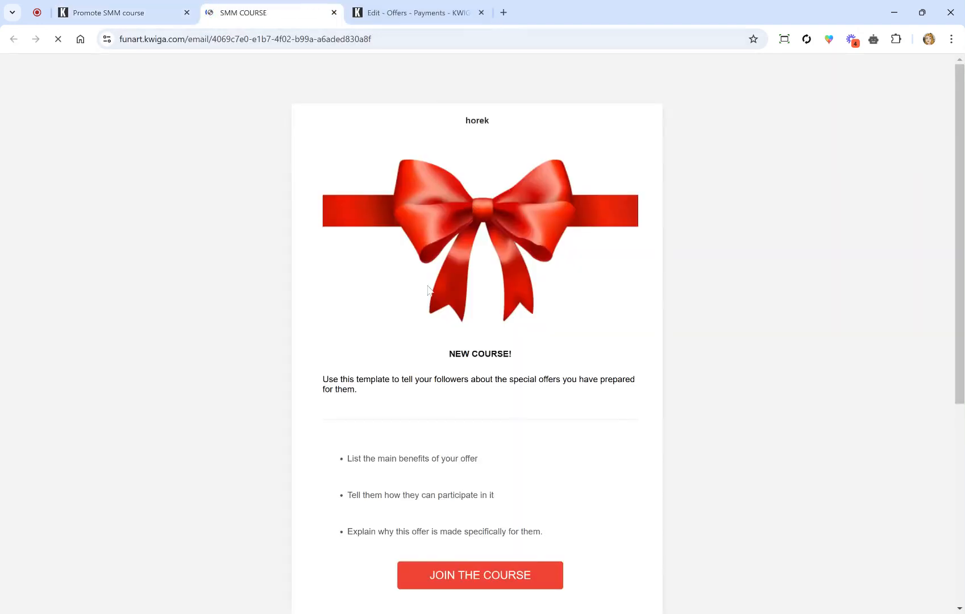
scroll(464, 341, down, 5)
scroll(463, 340, up, 5)
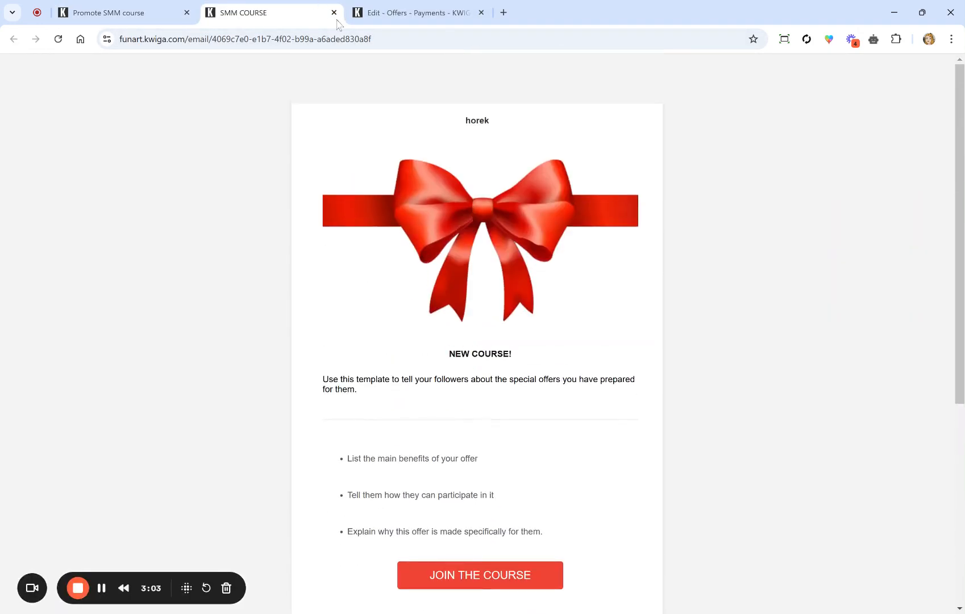
click(333, 12)
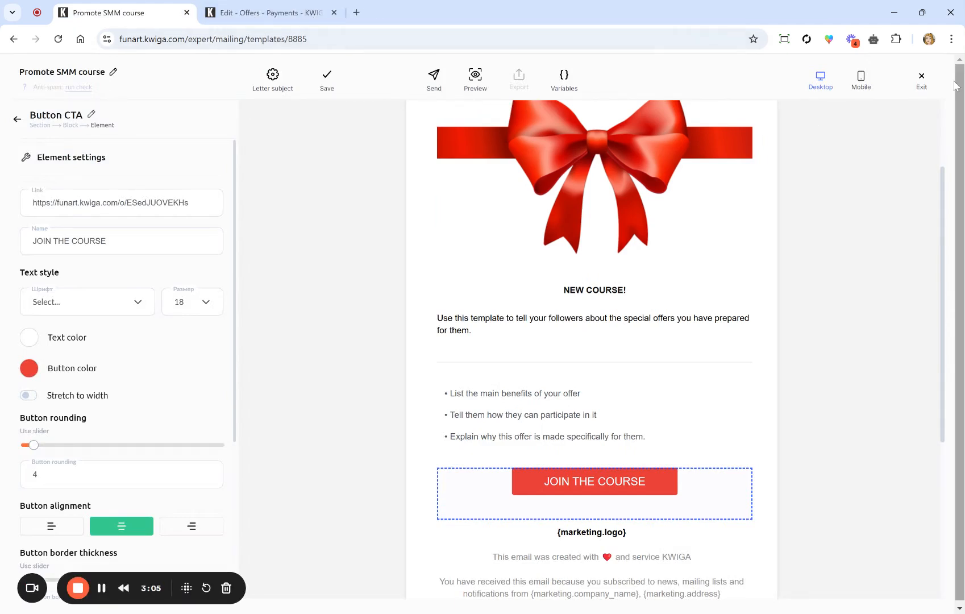
click(923, 83)
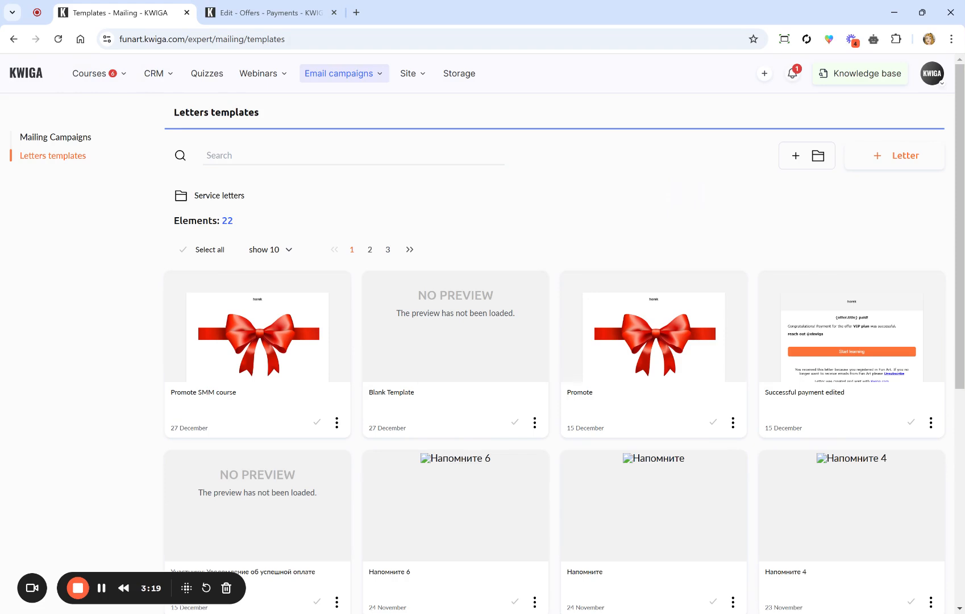
Step: Start a CRM contacts import from the file test emails.xlsx
click(153, 74)
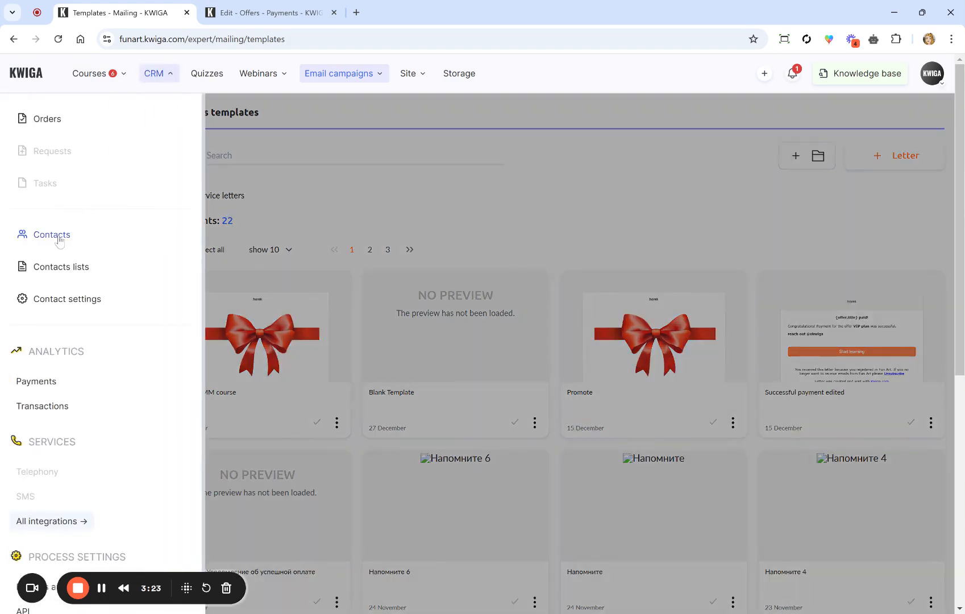
click(59, 239)
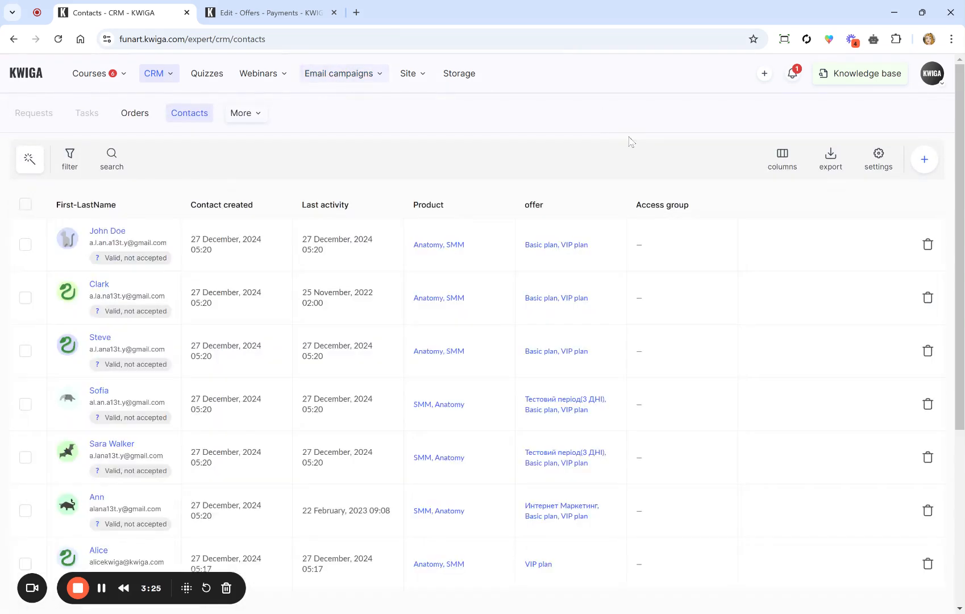
click(924, 160)
click(735, 112)
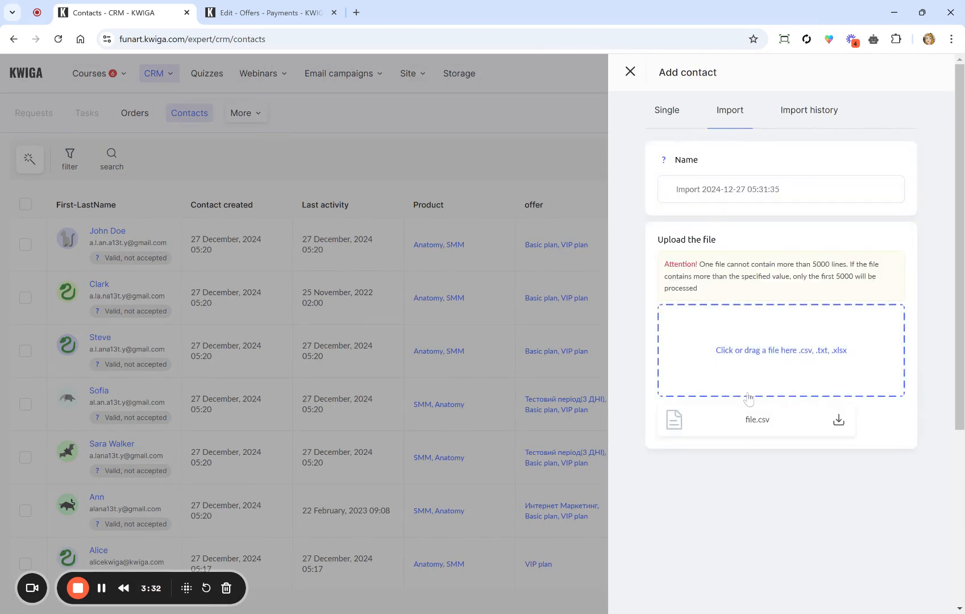
click(772, 372)
key(Return)
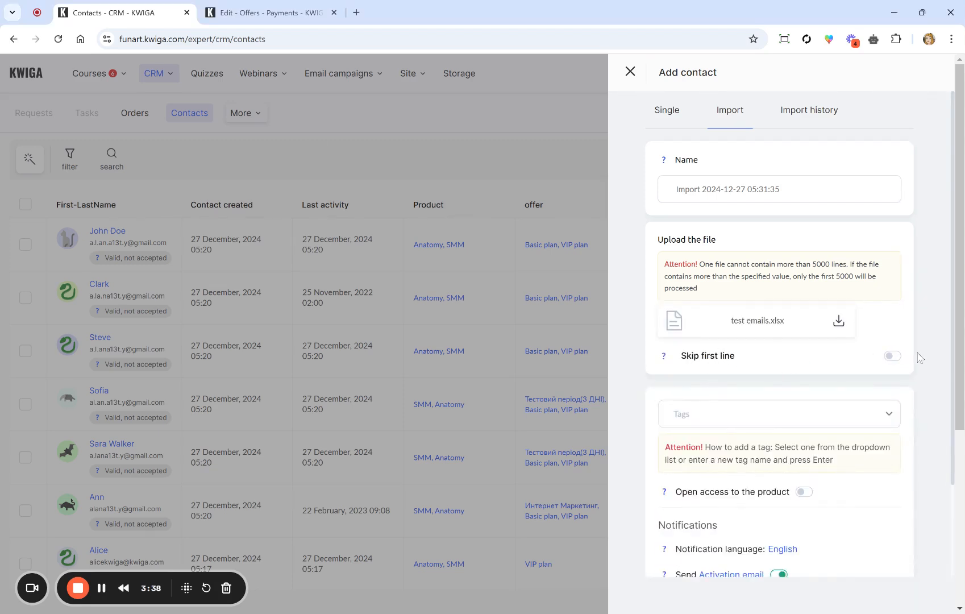
Step: Skip the file's first line, tag the contacts 'email import', and confirm user consent
click(892, 356)
scroll(780, 342, down, 2)
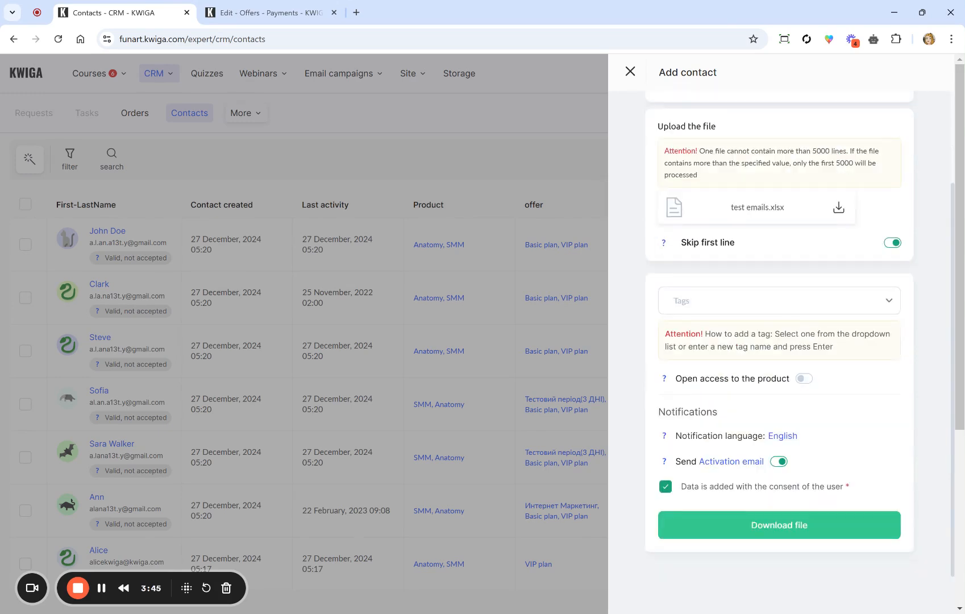
click(733, 308)
text(email import)
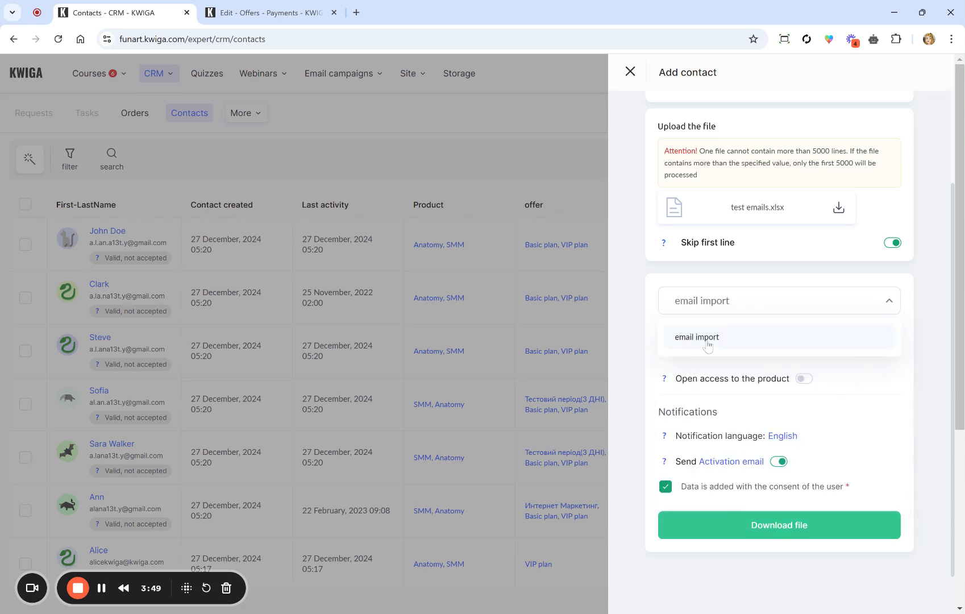
click(708, 341)
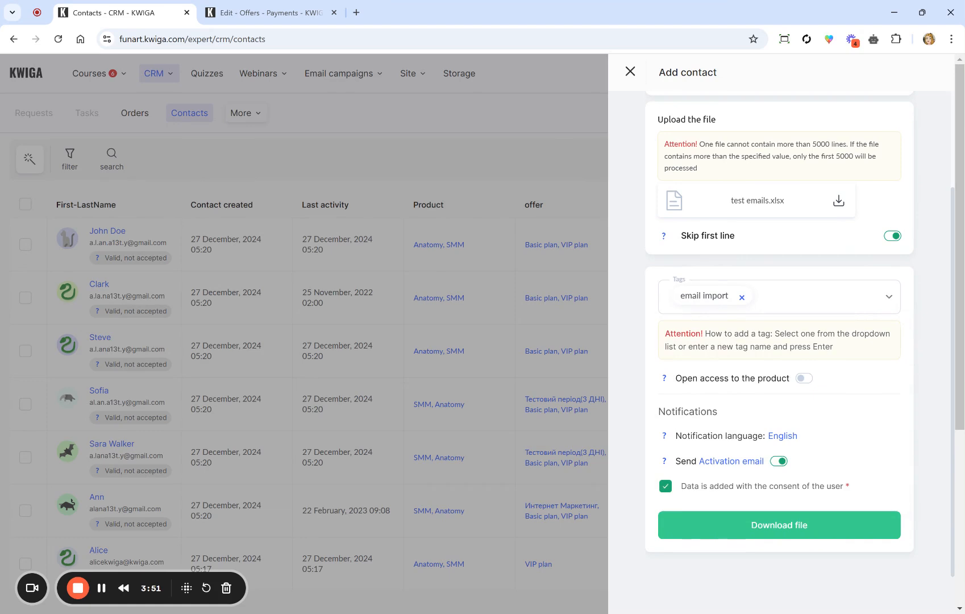
drag(674, 381, 782, 381)
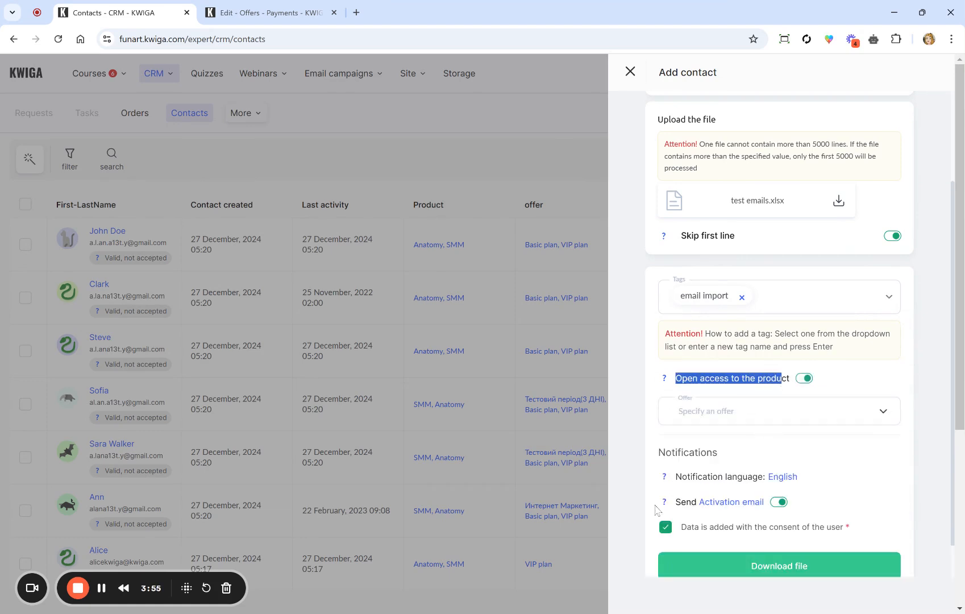
click(665, 528)
click(716, 519)
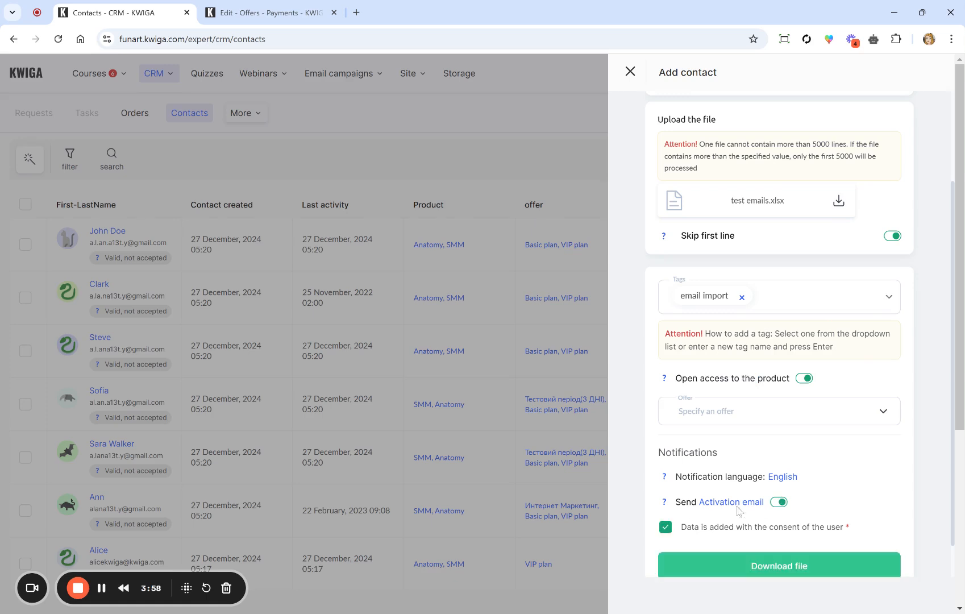
Step: Turn off product access and activation emails, then upload the file to create the import
click(779, 503)
scroll(779, 505, down, 1)
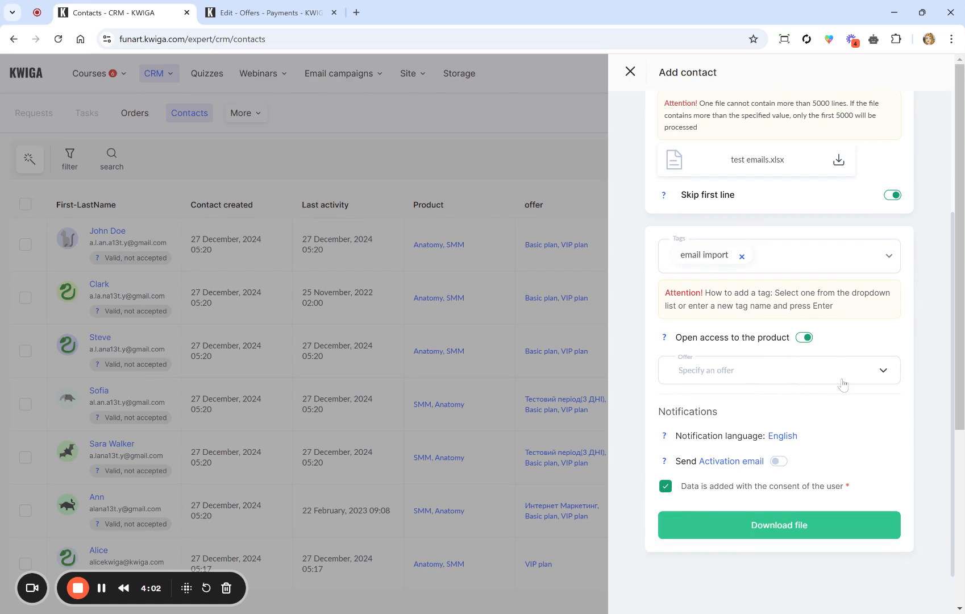
click(806, 339)
click(778, 462)
click(777, 461)
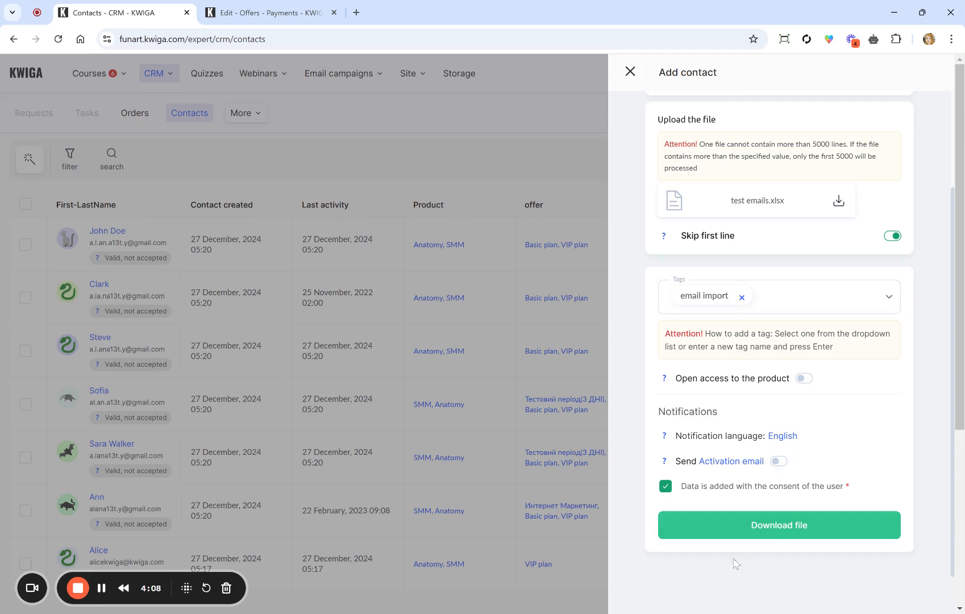
click(743, 527)
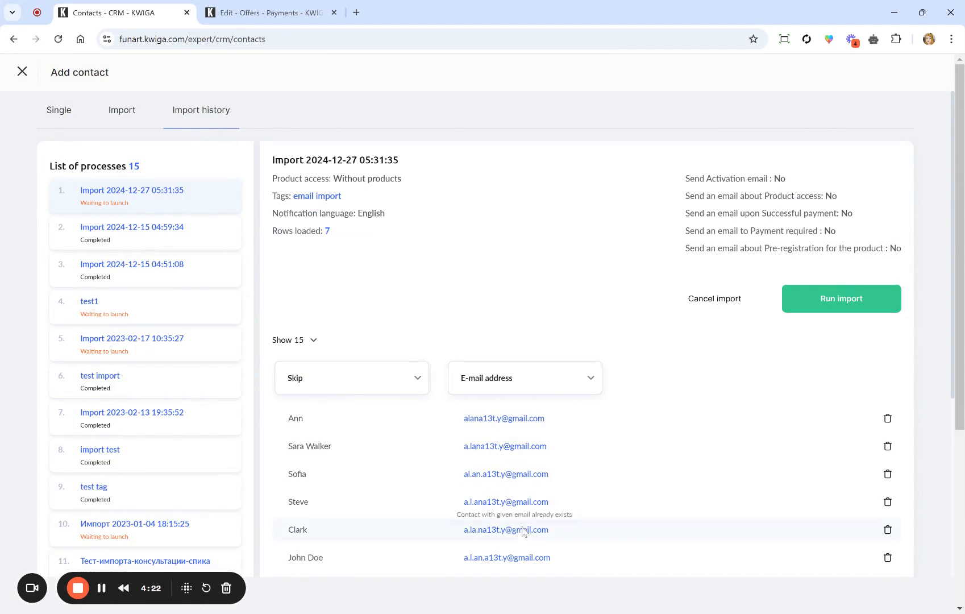
Step: Map the first import column to Full name and start the contact import
click(398, 376)
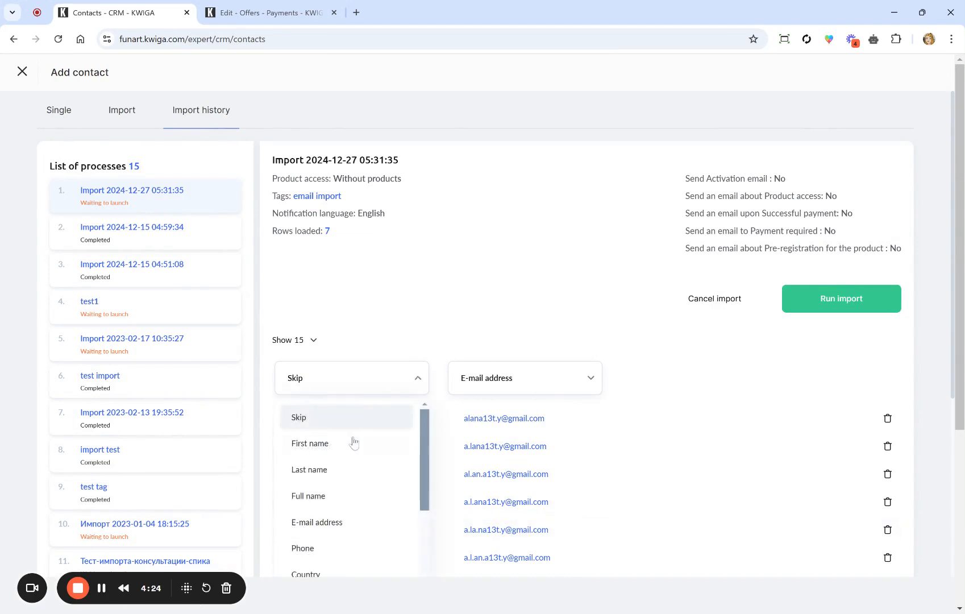
click(332, 510)
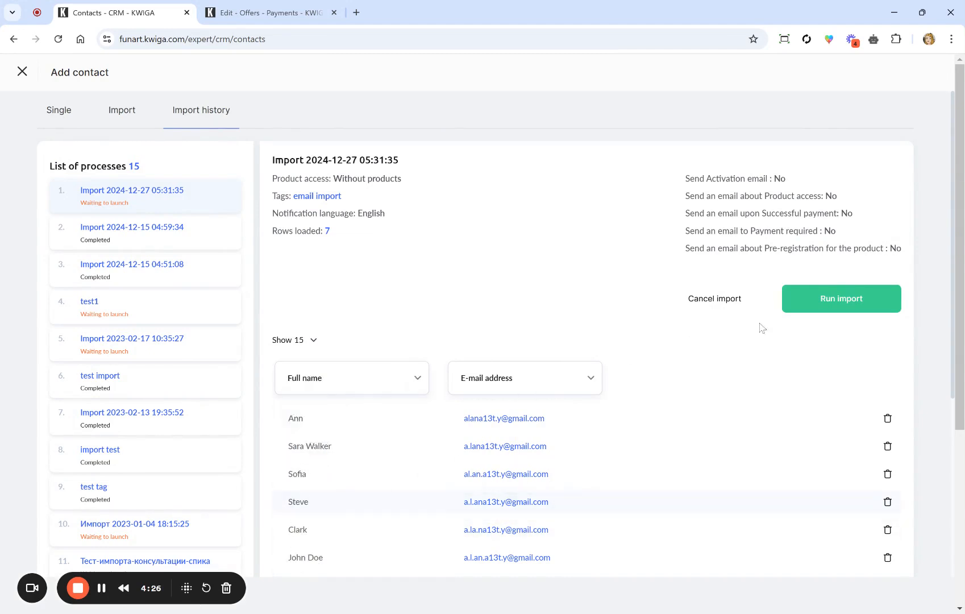
click(833, 301)
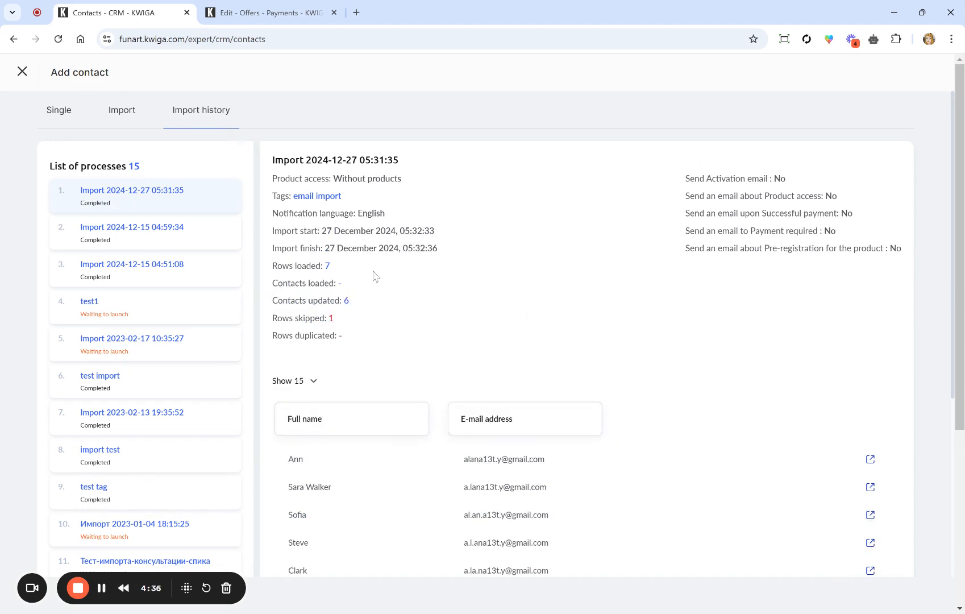
Step: Check the import results (6 contacts updated) and close the import history
triple_click(358, 288)
drag(278, 301, 411, 296)
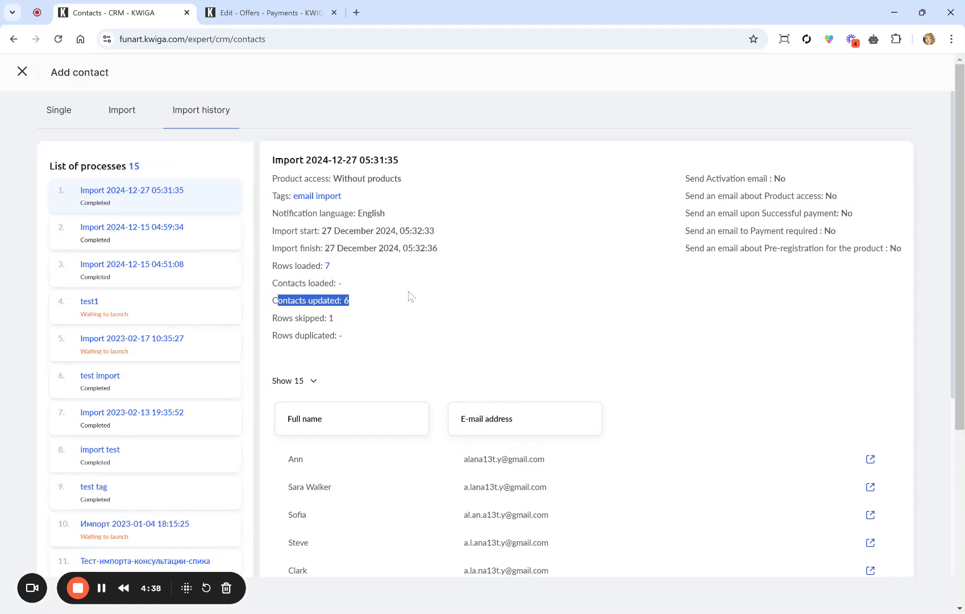
scroll(410, 296, down, 5)
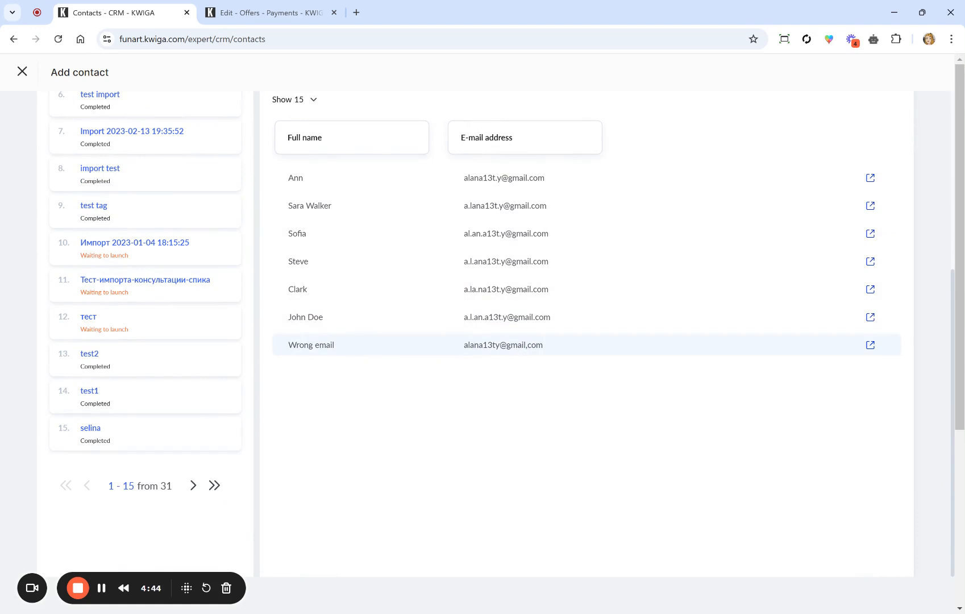
scroll(539, 354, up, 4)
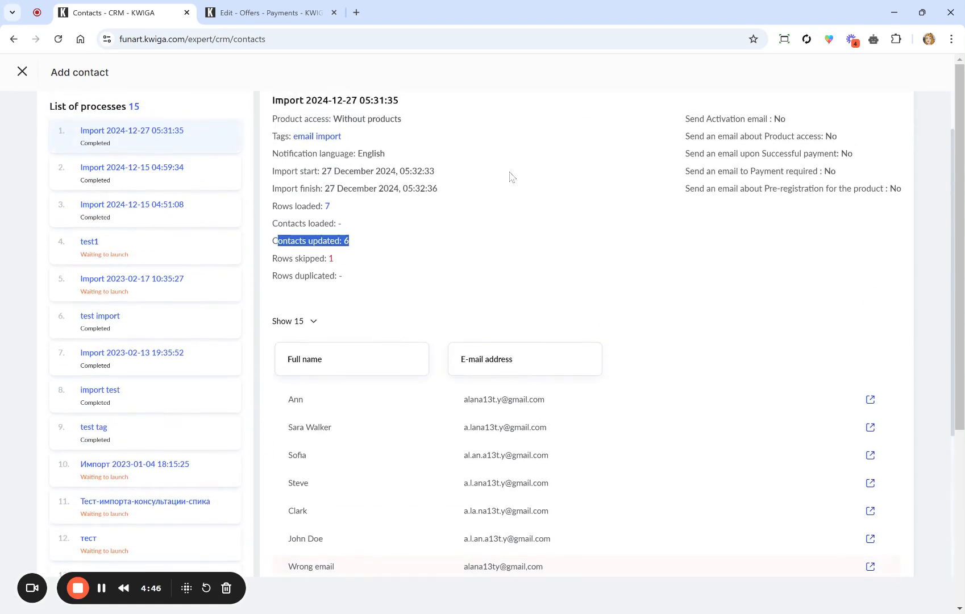
scroll(510, 177, up, 1)
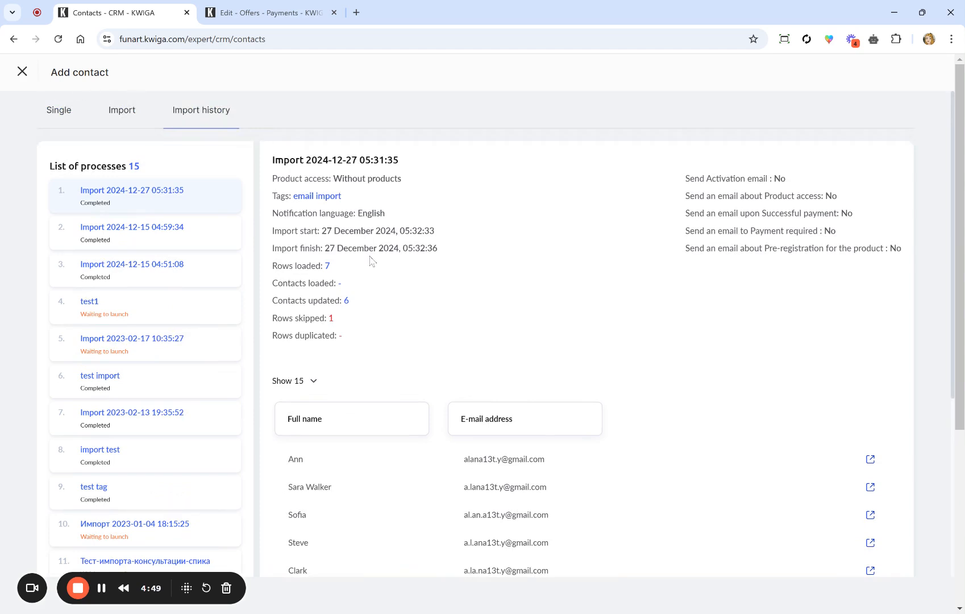
click(22, 71)
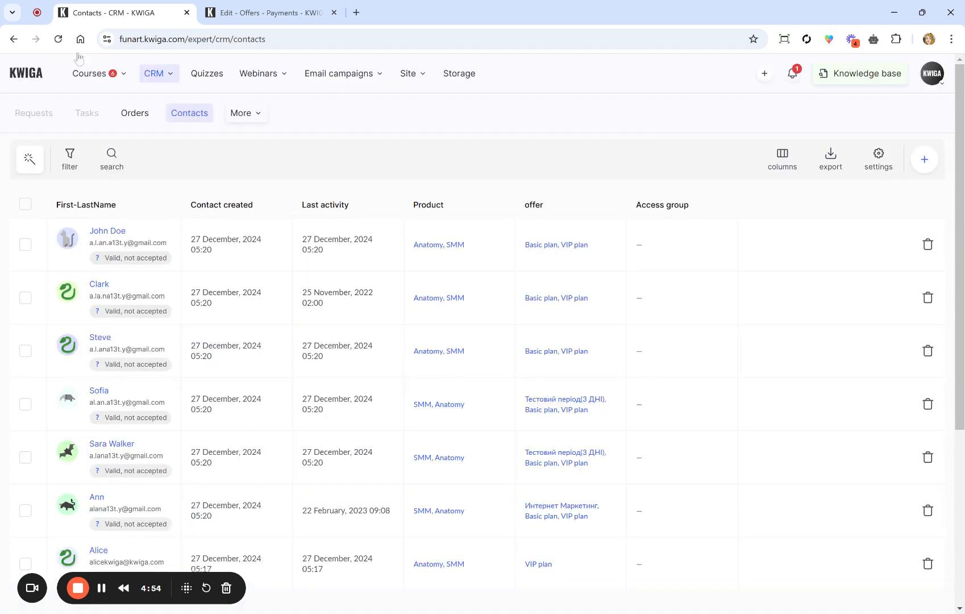
Step: From Email campaigns > Lists of recipients, begin a new regular static list
click(348, 77)
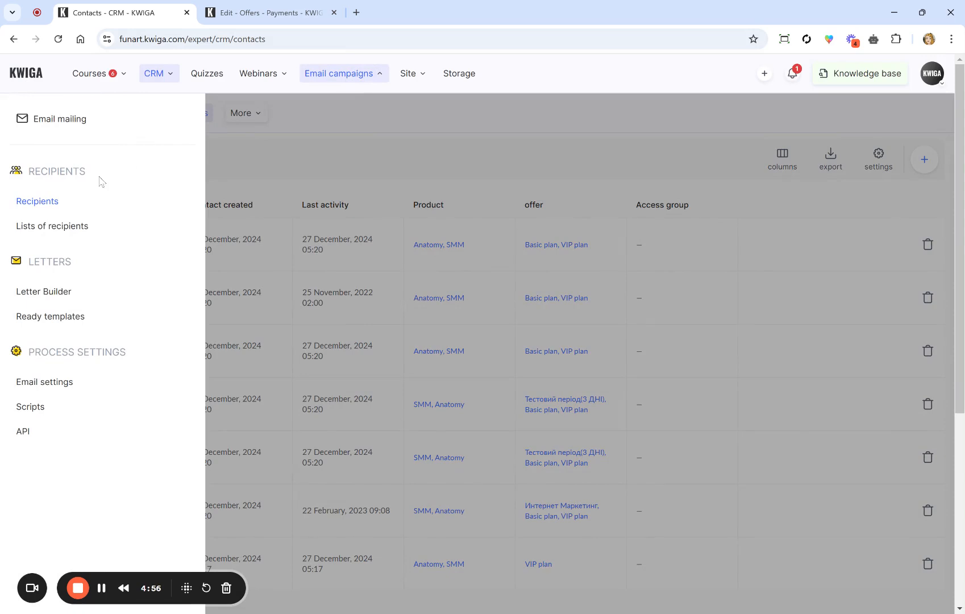
click(36, 226)
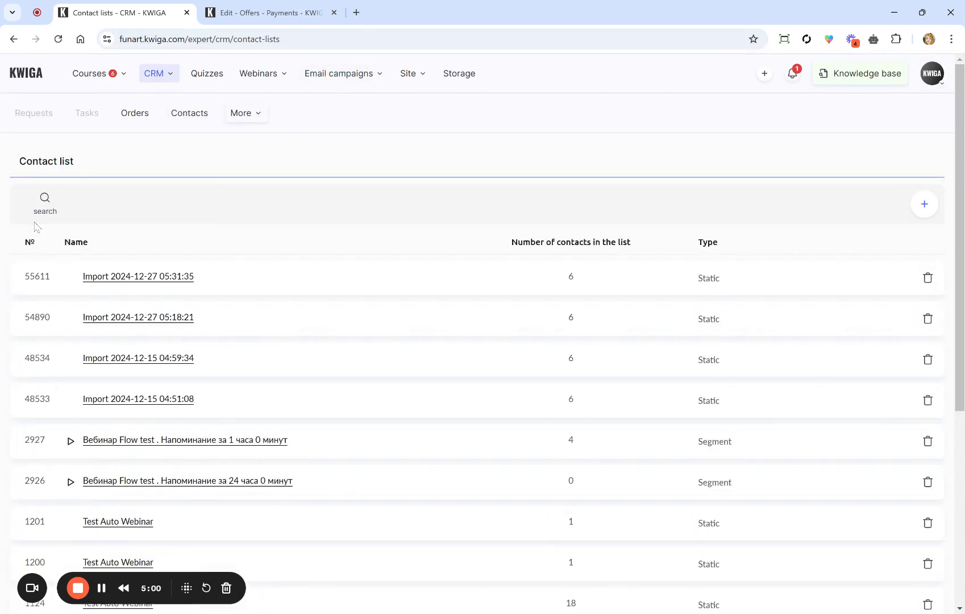
click(925, 205)
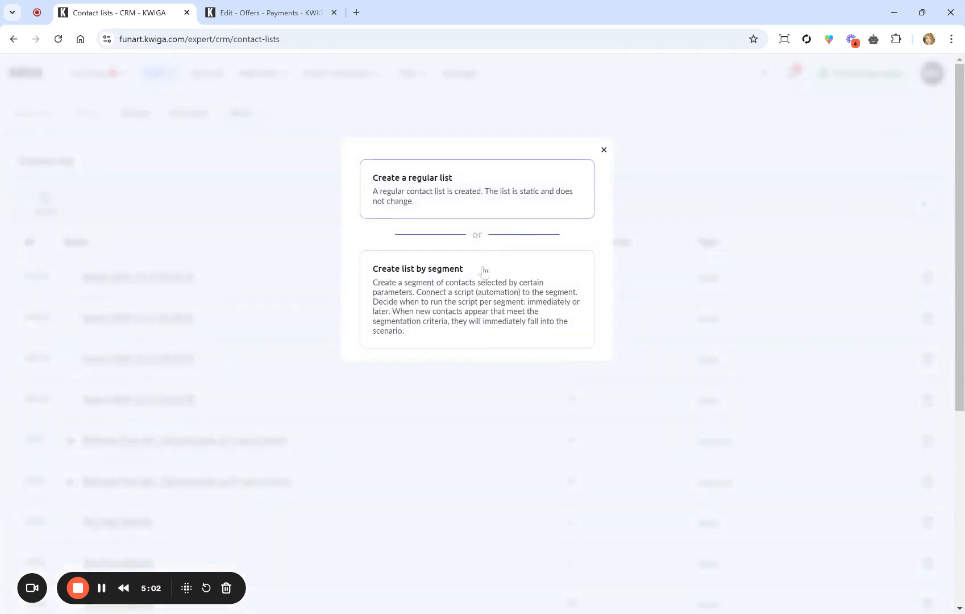
click(486, 202)
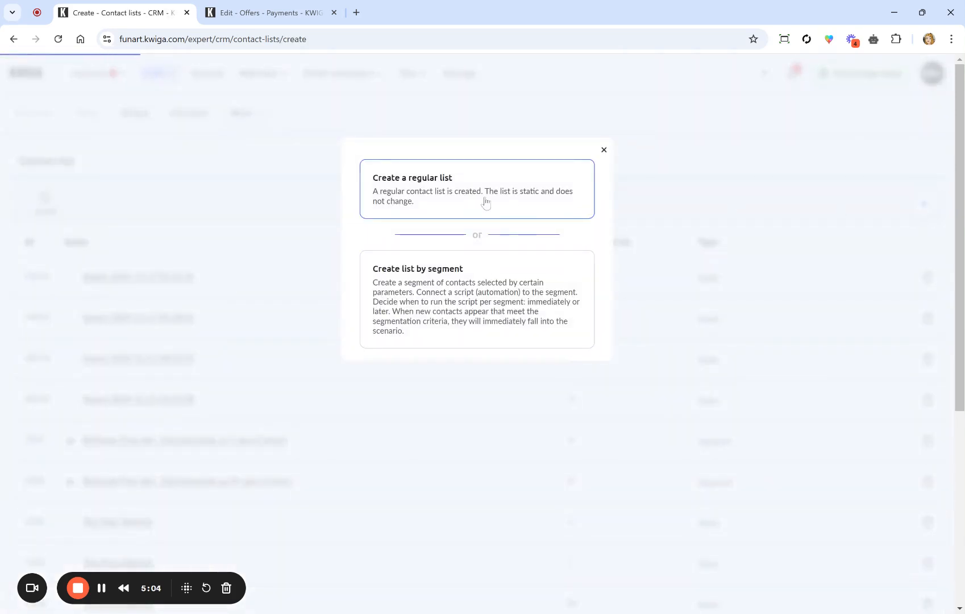
Step: Name the list 'email invites' and add a Tag contains filter
click(159, 210)
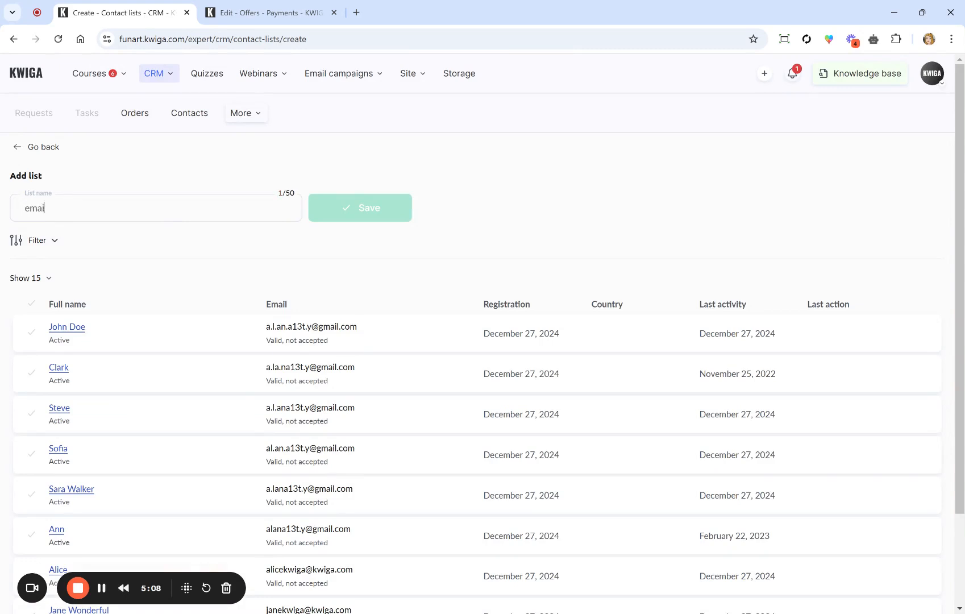
text(email invites)
click(50, 244)
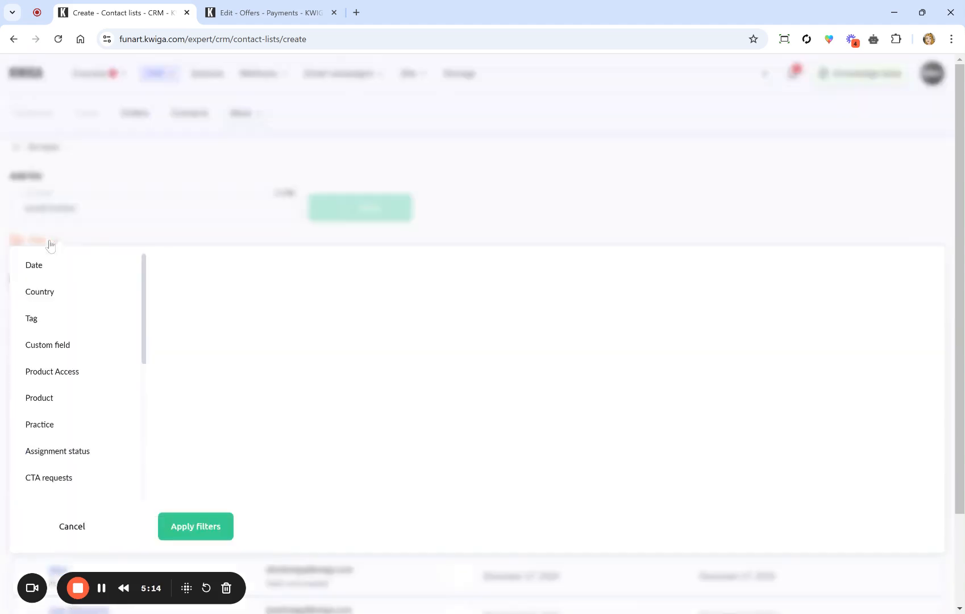
click(33, 330)
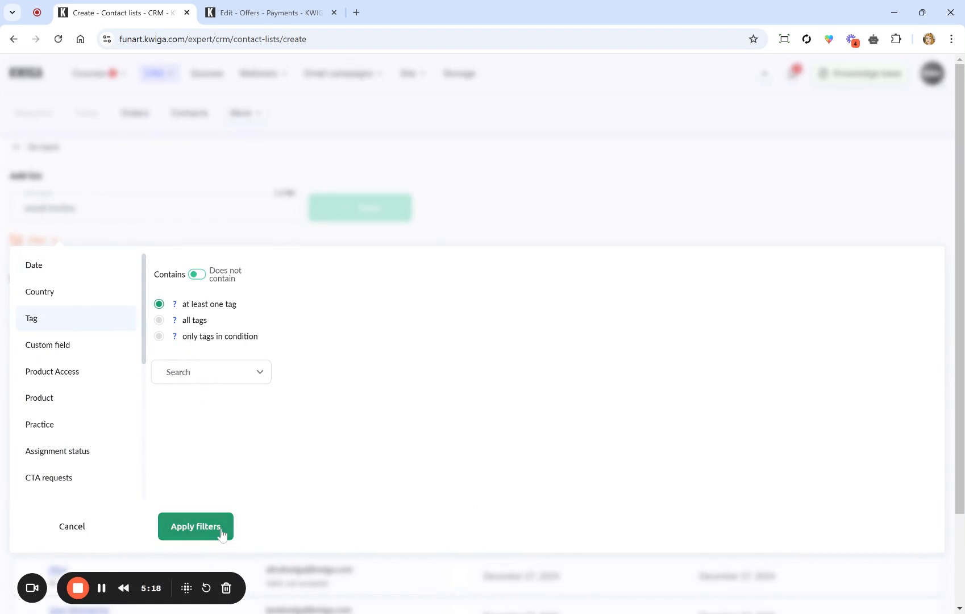
click(223, 283)
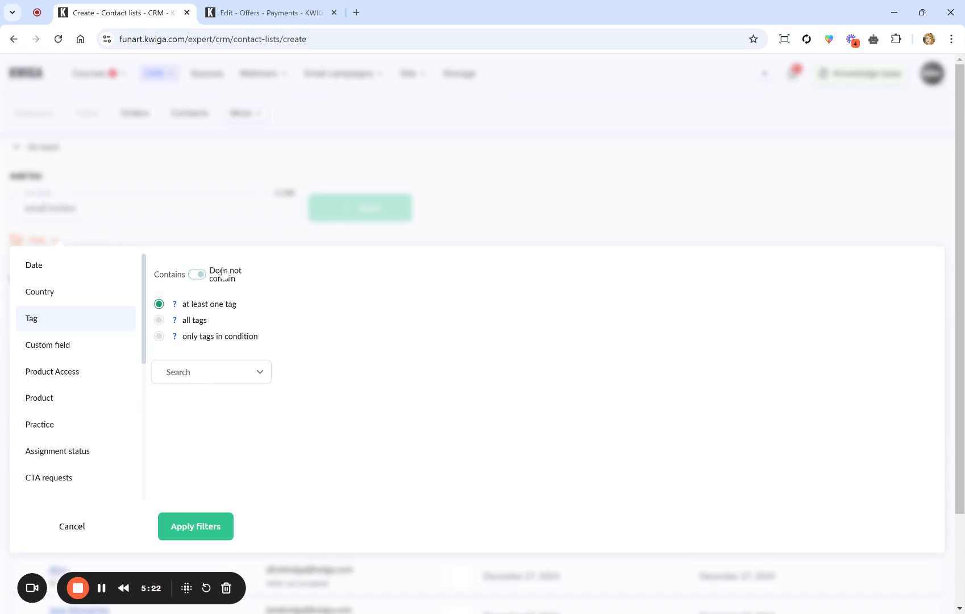
click(204, 277)
Step: Filter by the specific tag 'email import', apply it, and save the list
click(189, 378)
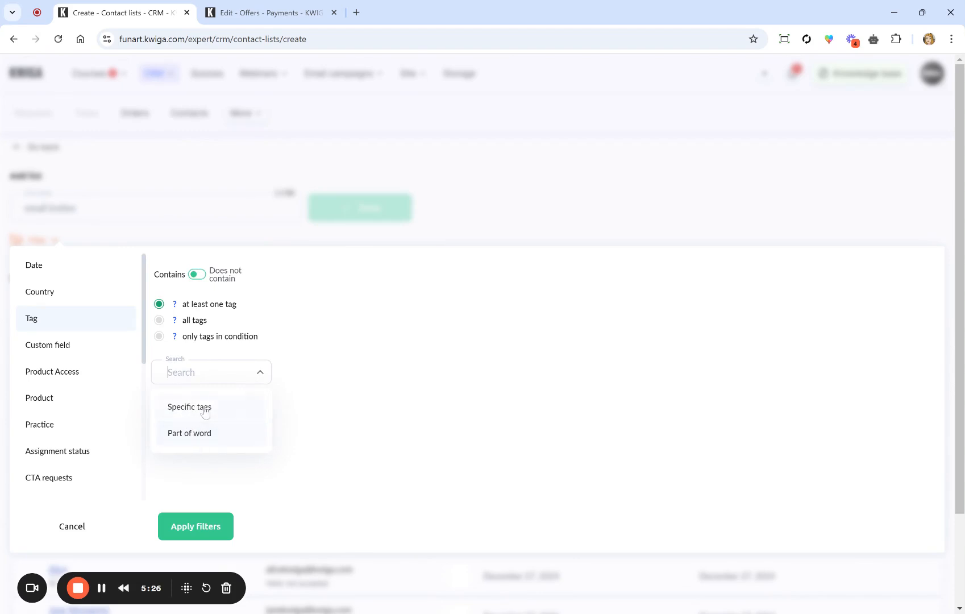
click(202, 407)
click(307, 290)
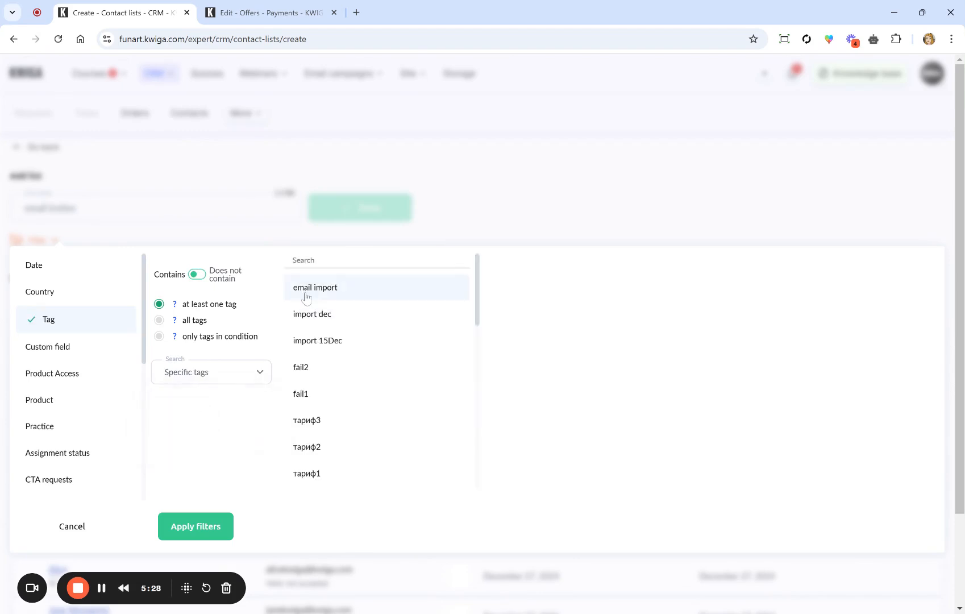
click(200, 528)
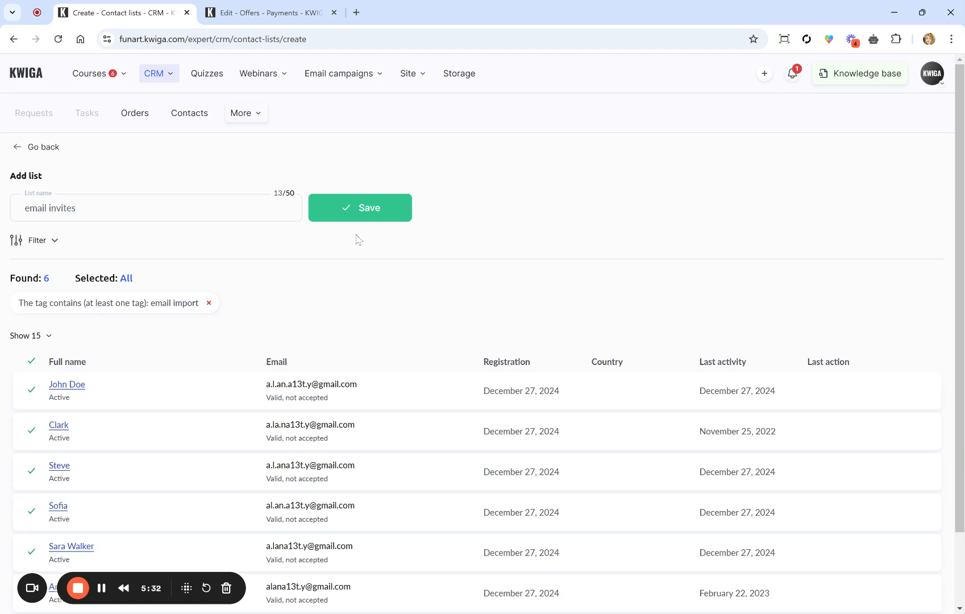
click(375, 214)
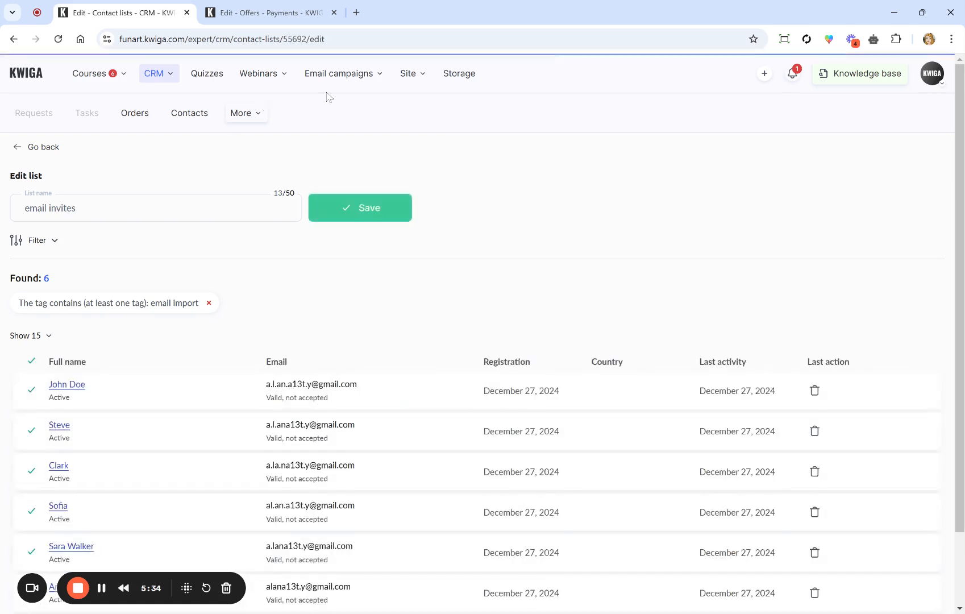
click(348, 73)
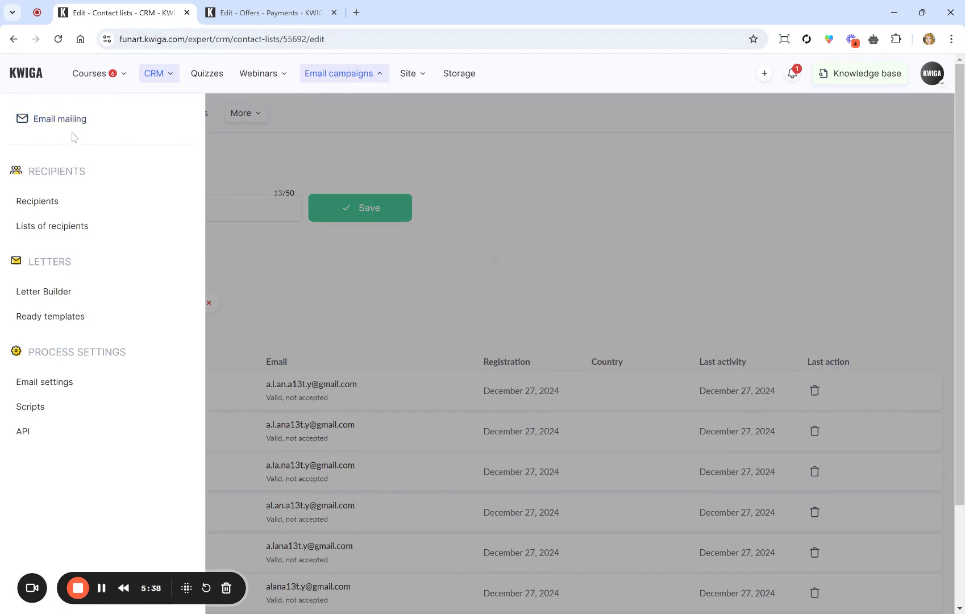
Step: Create a new mailing campaign named 'email import'
click(62, 122)
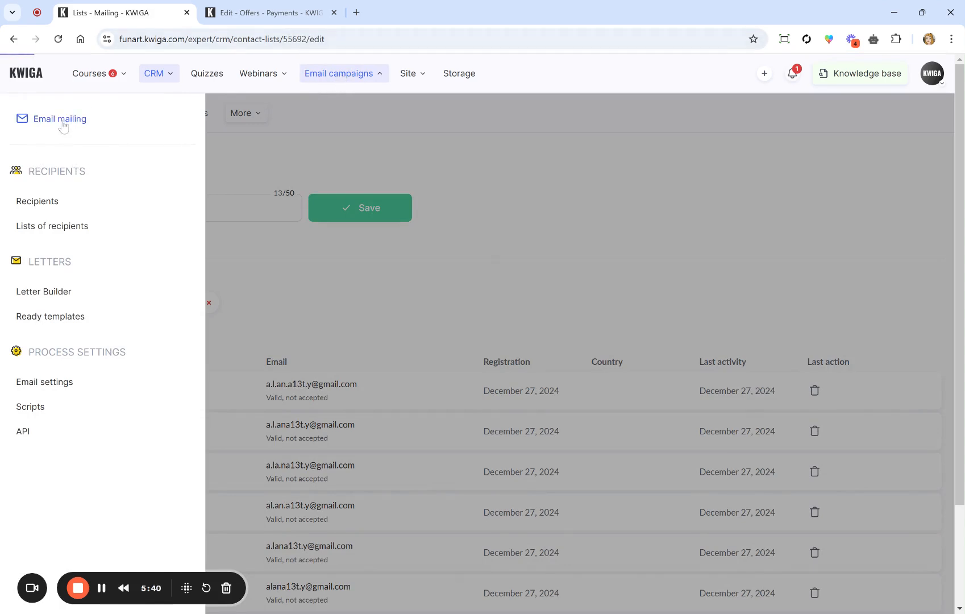
click(842, 155)
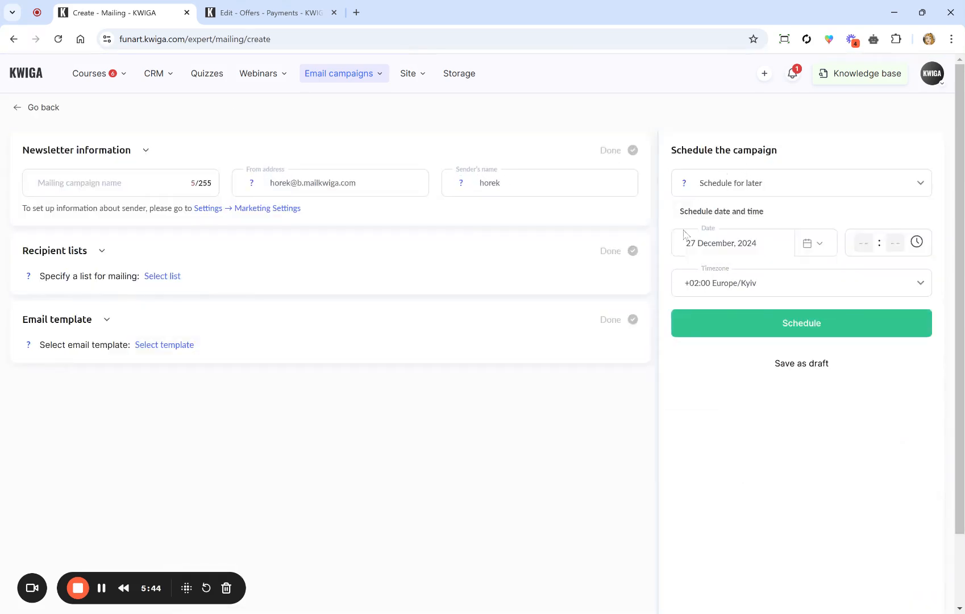
click(200, 183)
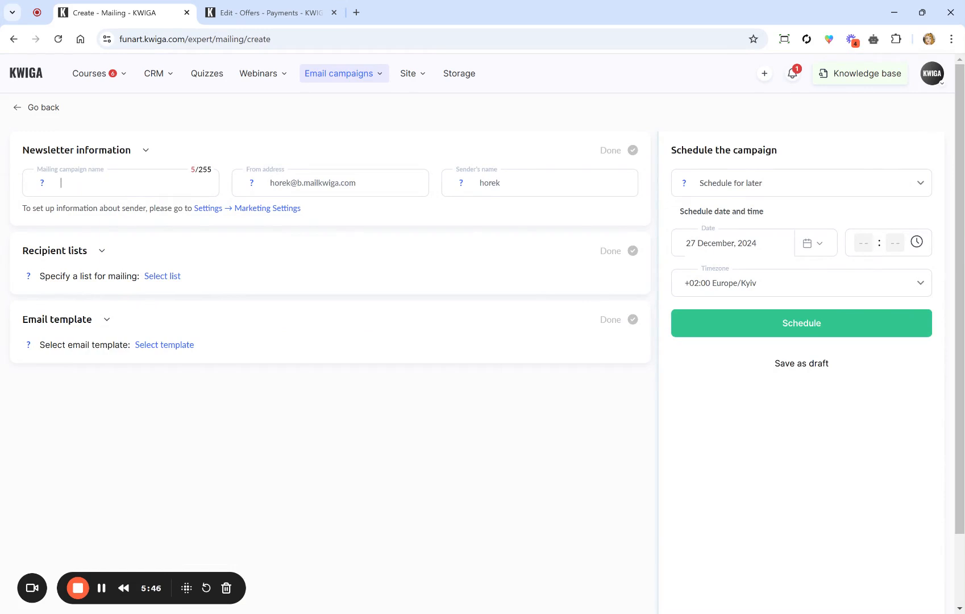
text(email import)
Step: Set the campaign's recipients to the 'email invites' list
click(172, 278)
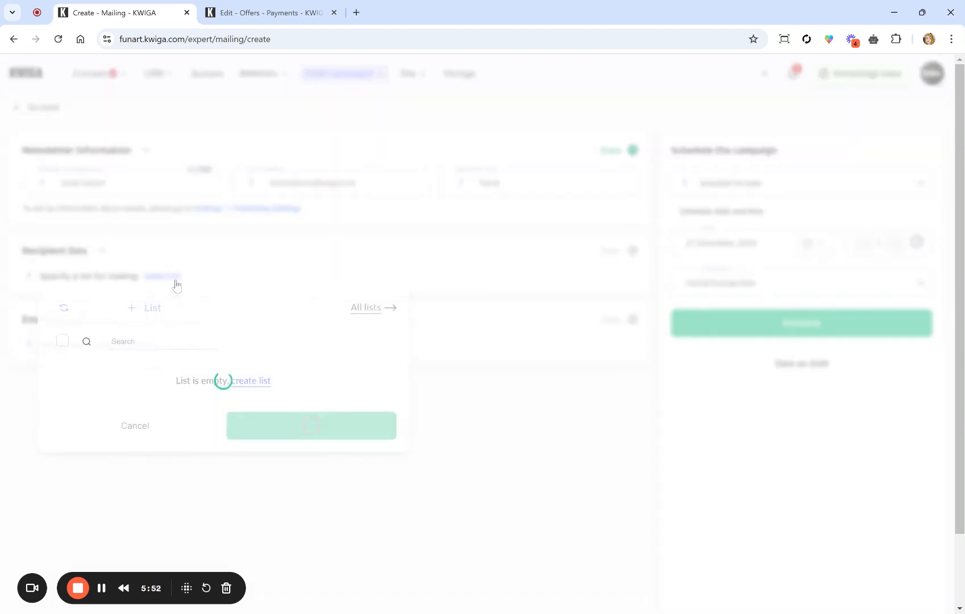
click(83, 370)
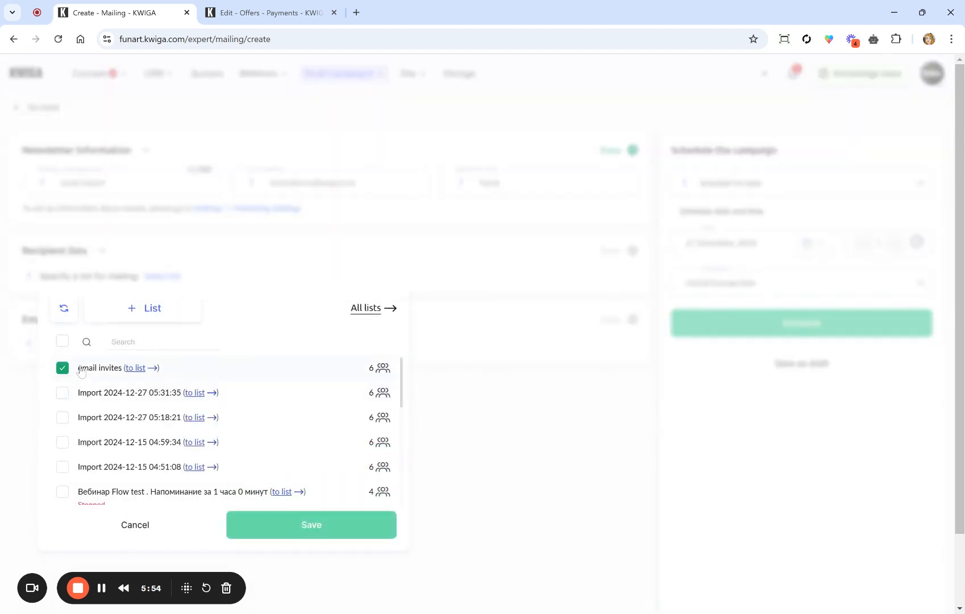
click(282, 519)
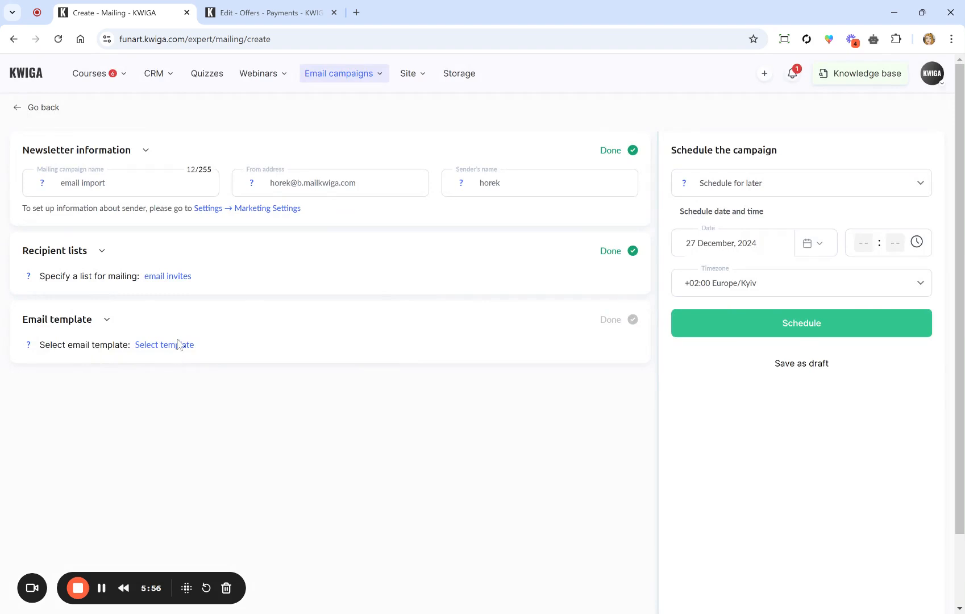
click(181, 345)
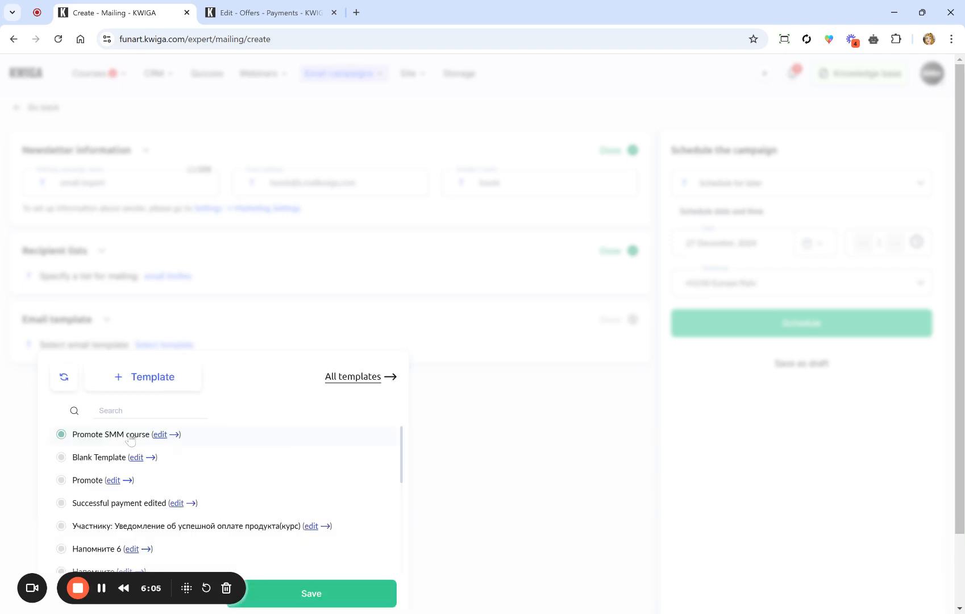
Step: Keep the Promote SMM course template and schedule sending later in America/Los_Angeles time
click(280, 597)
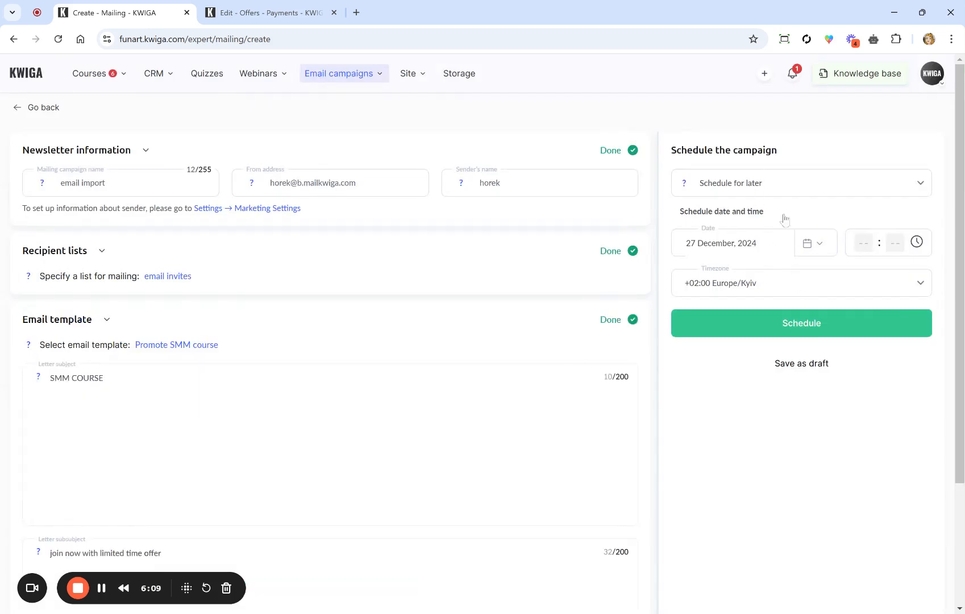
click(780, 190)
click(746, 242)
click(771, 289)
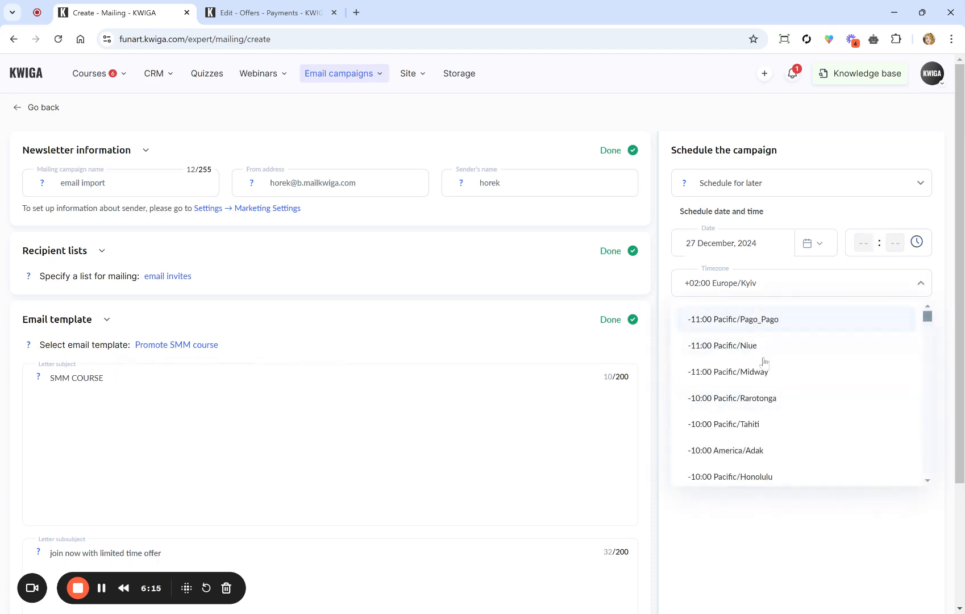
scroll(707, 349, down, 6)
scroll(708, 356, down, 4)
scroll(708, 357, up, 2)
click(731, 307)
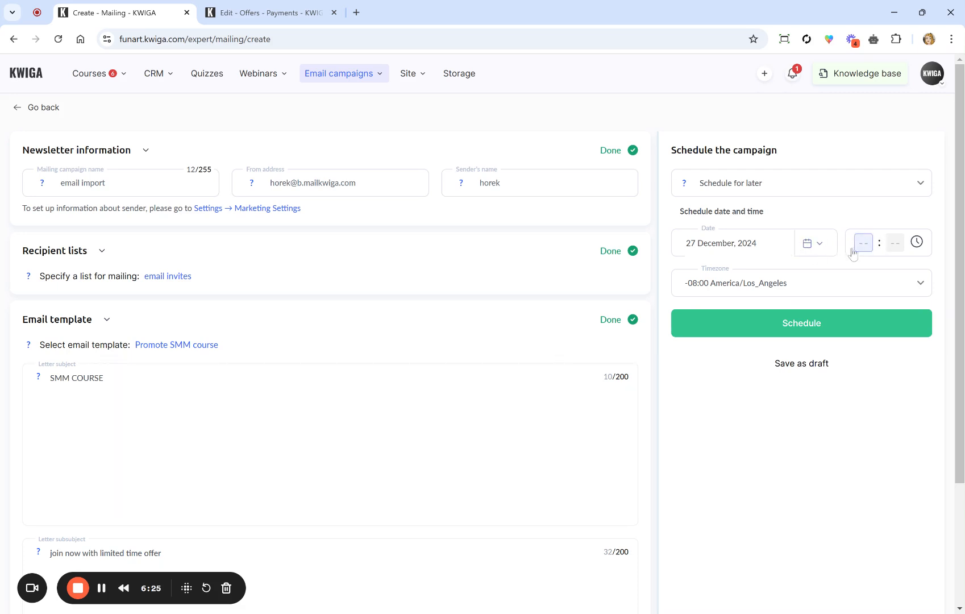
Step: Set the send time to 10:00 and schedule the campaign
click(862, 249)
scroll(875, 313, down, 3)
scroll(878, 317, down, 2)
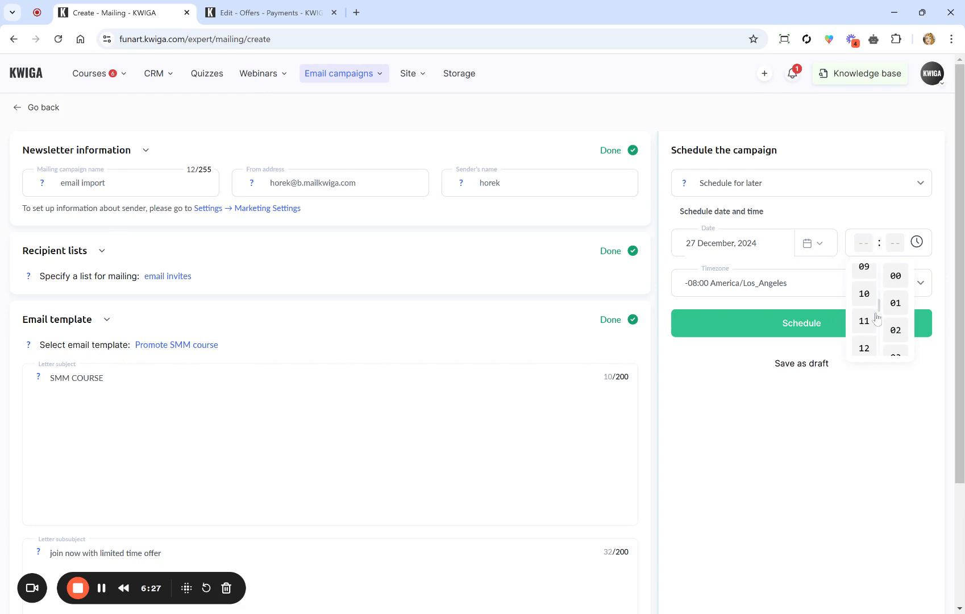
click(865, 293)
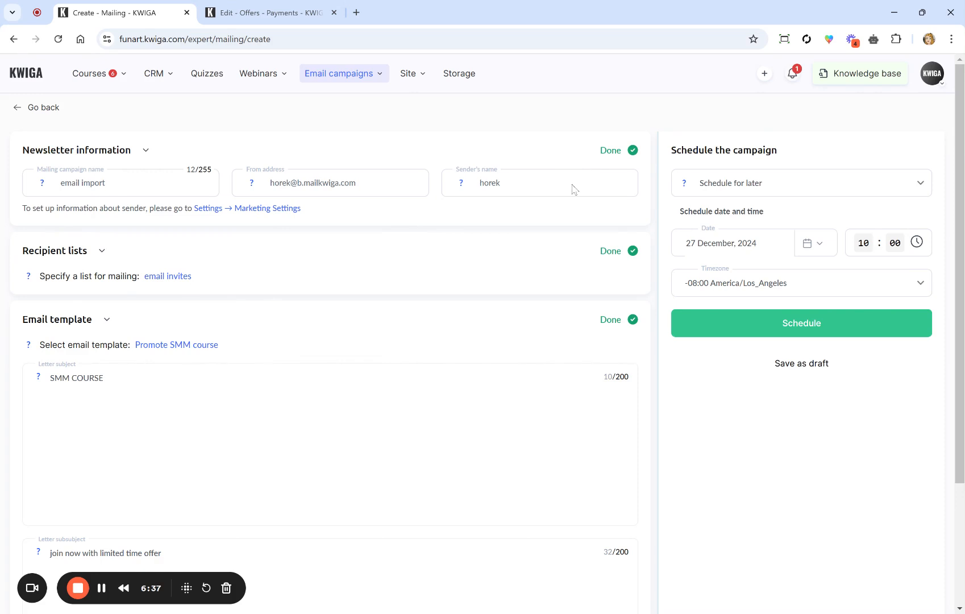
click(829, 327)
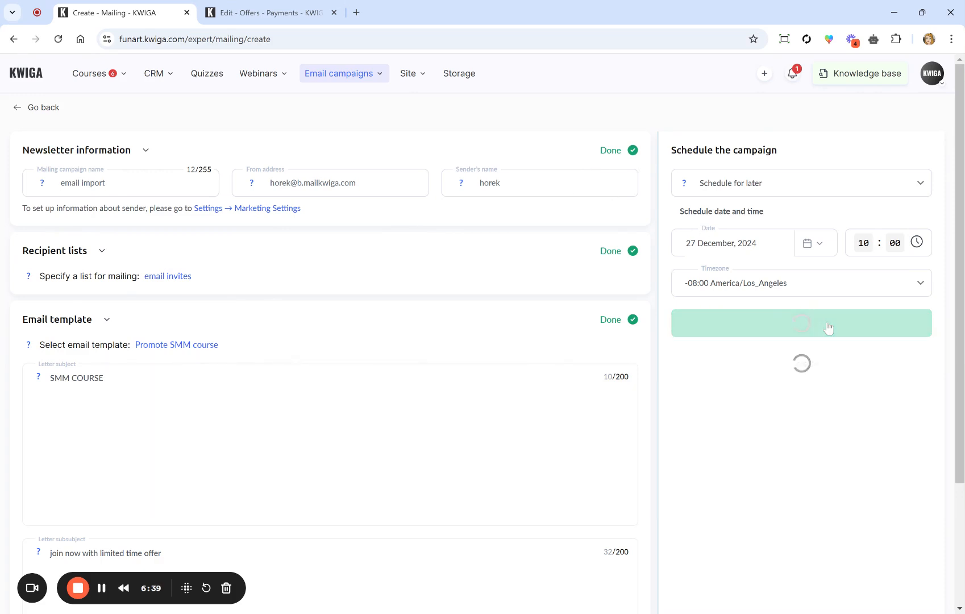